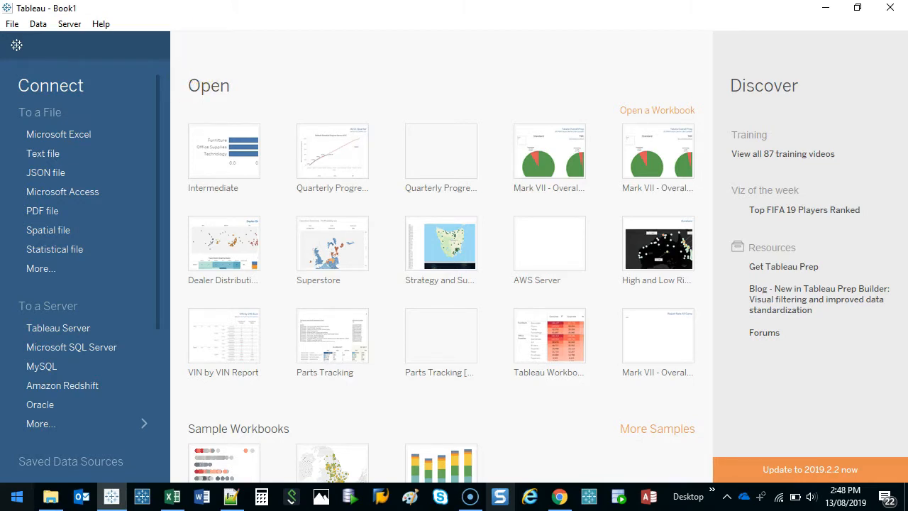
Connect to the Excel workbook Sample - Superstore (Updated).xlsx as the data source
click(83, 137)
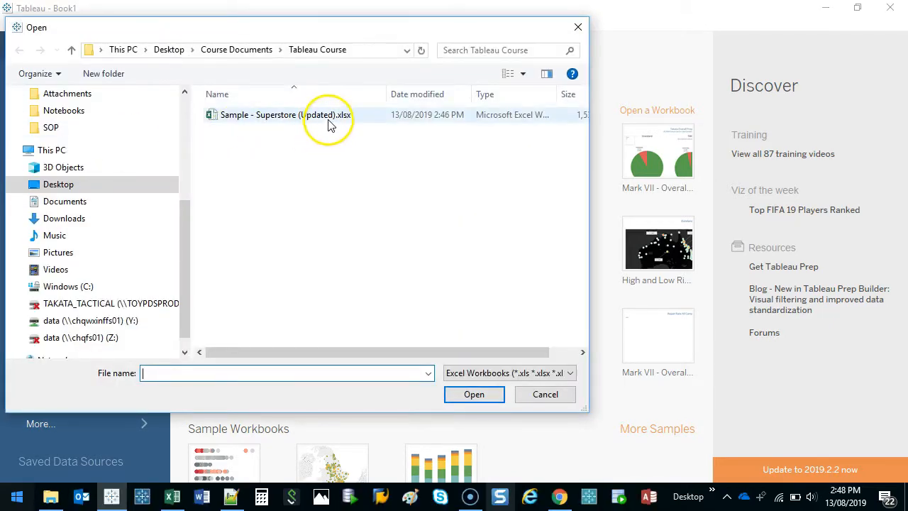
double_click(328, 119)
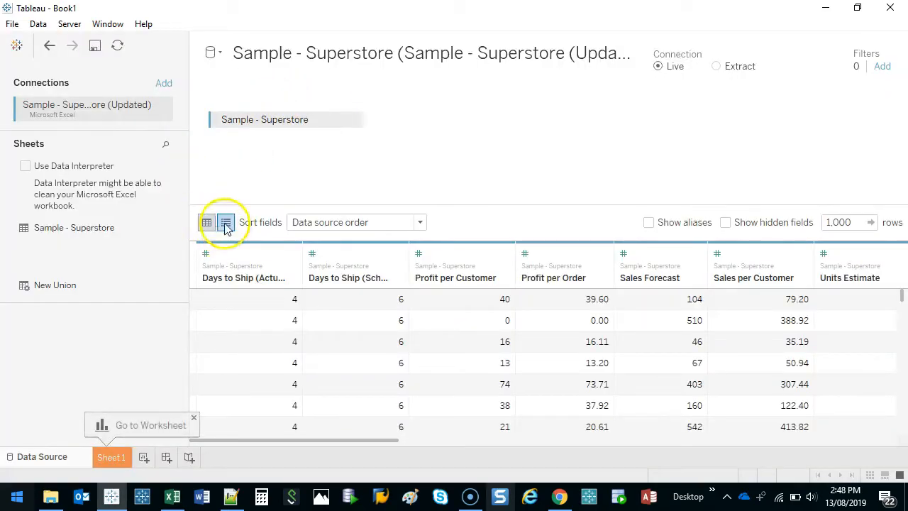
mouse_move(12, 151)
mouse_down()
mouse_move(12, 181)
mouse_move(97, 137)
mouse_move(59, 141)
mouse_up()
drag(186, 284, 400, 291)
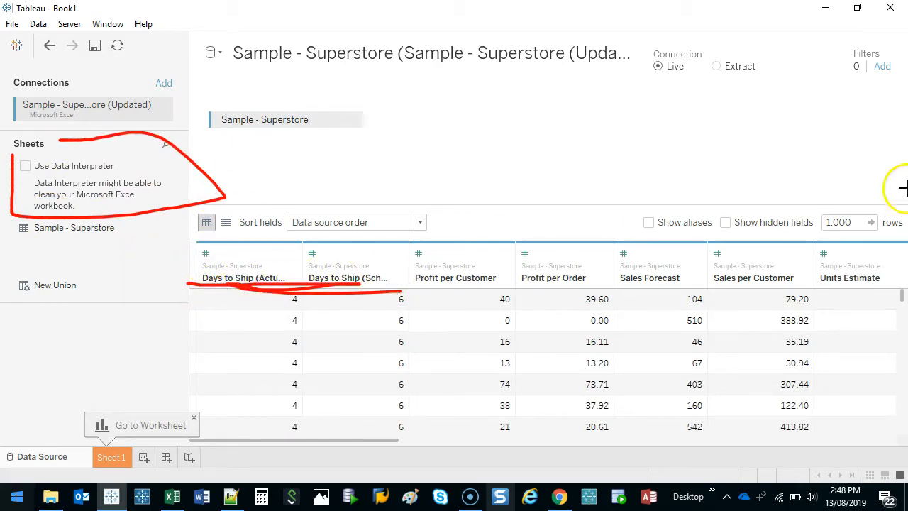
key(Escape)
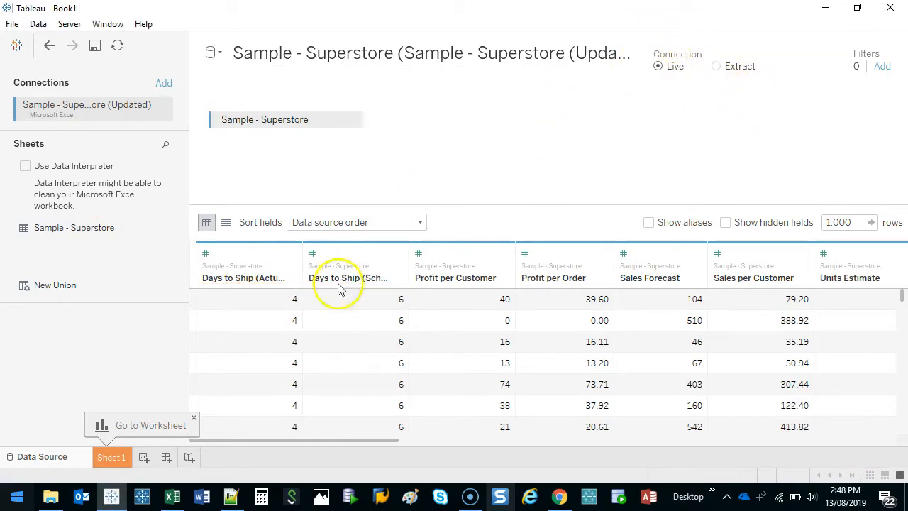
Go to Sheet 1 and view the data source's underlying rows in a maximized window
click(107, 456)
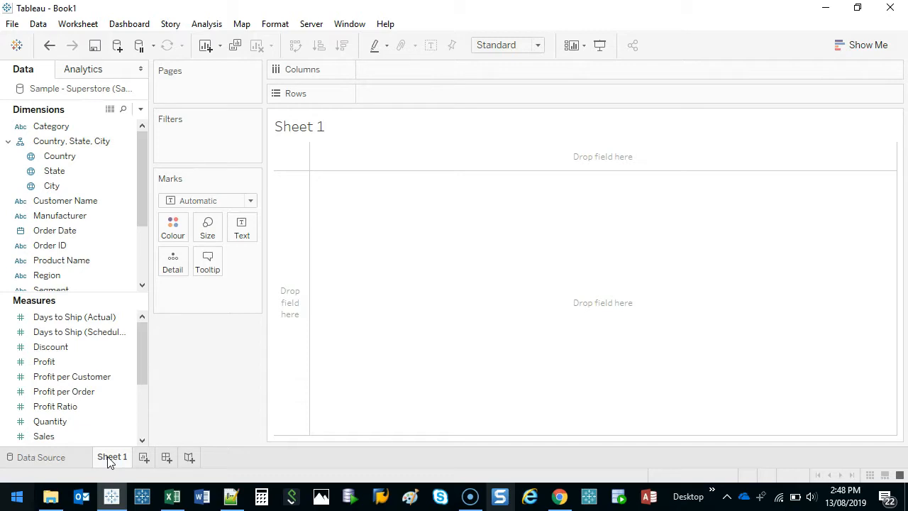
click(111, 111)
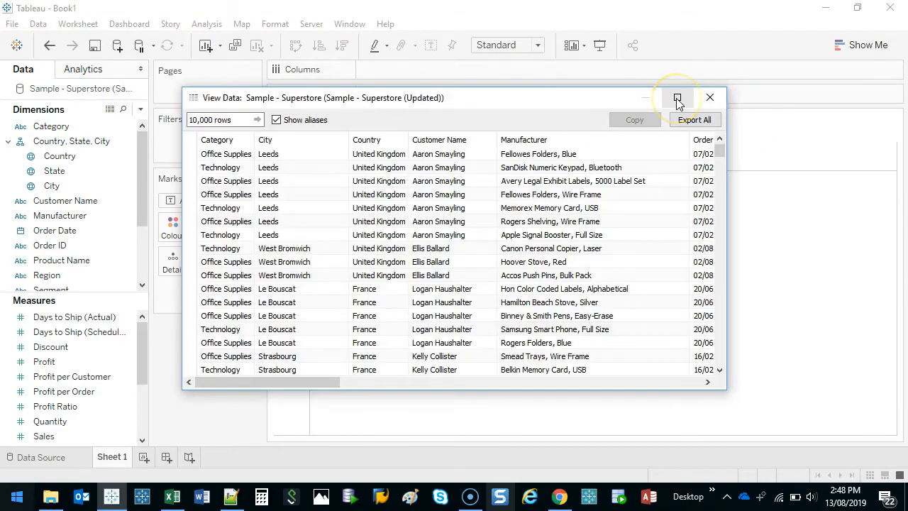
click(678, 100)
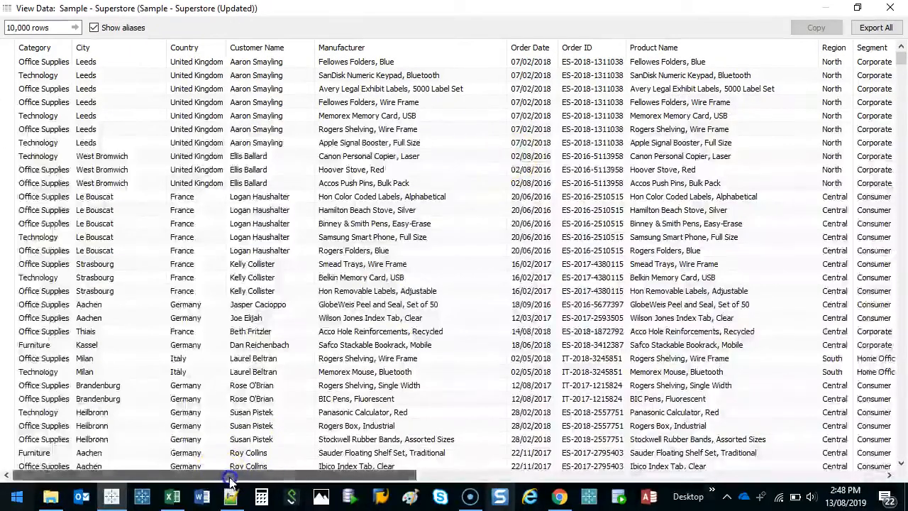
Sort the underlying data by Profit in ascending order and widen the Profit column
drag(230, 481, 575, 474)
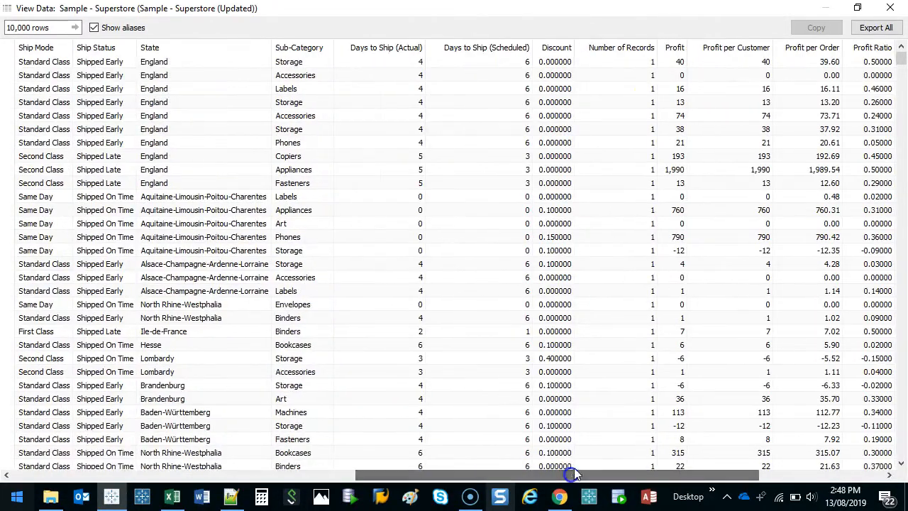
click(671, 48)
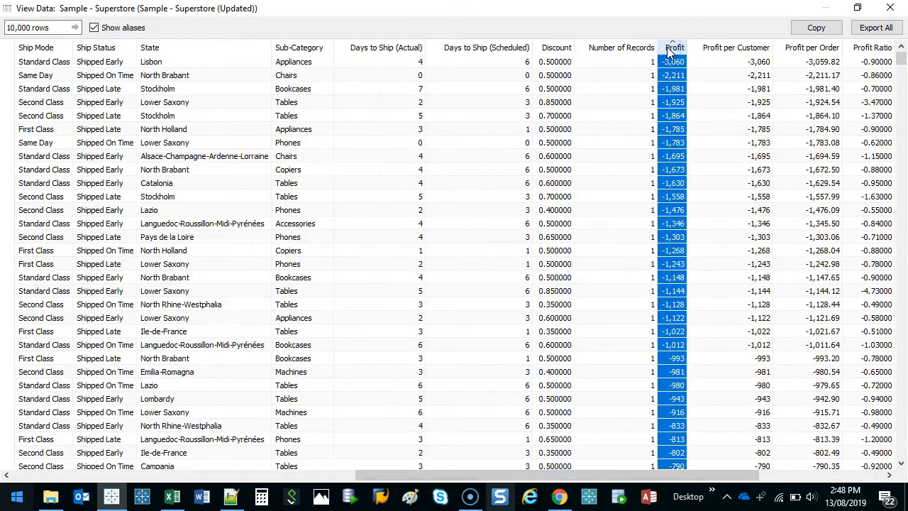
drag(687, 48, 712, 51)
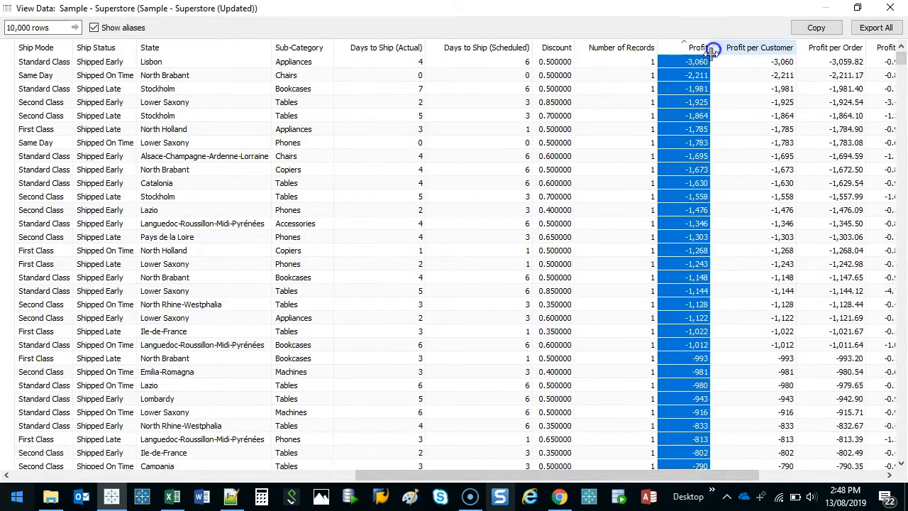
drag(901, 55, 825, 337)
click(893, 475)
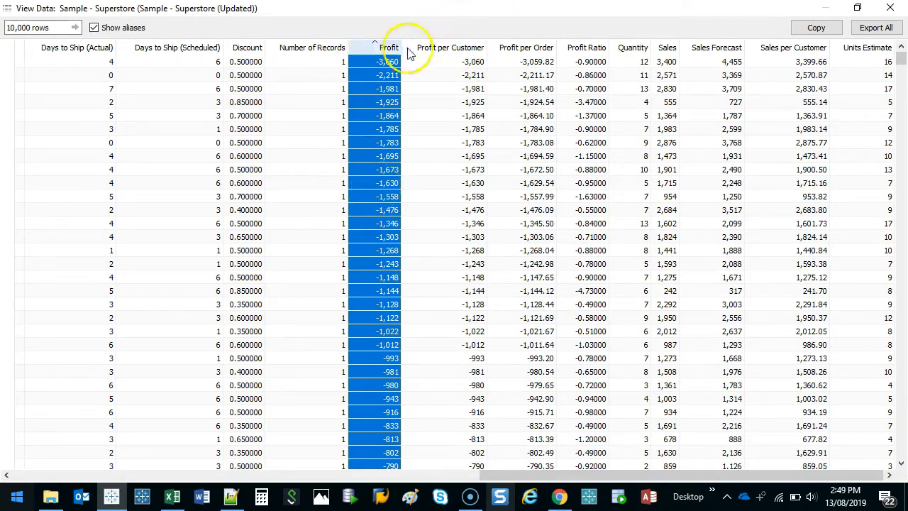
Examine the sorted Profit column from the largest losses to the zero-profit rows, and close the data view
drag(403, 20, 430, 29)
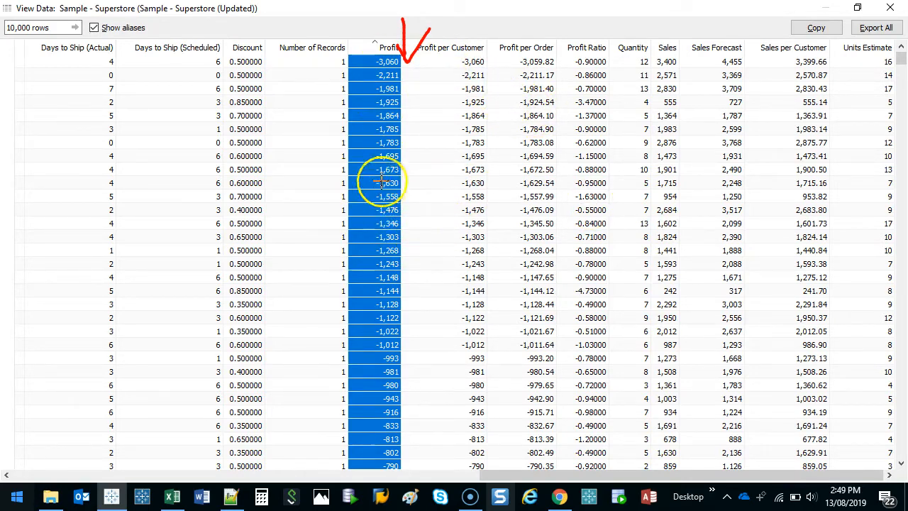
scroll(409, 320, down, 10)
scroll(409, 321, down, 20)
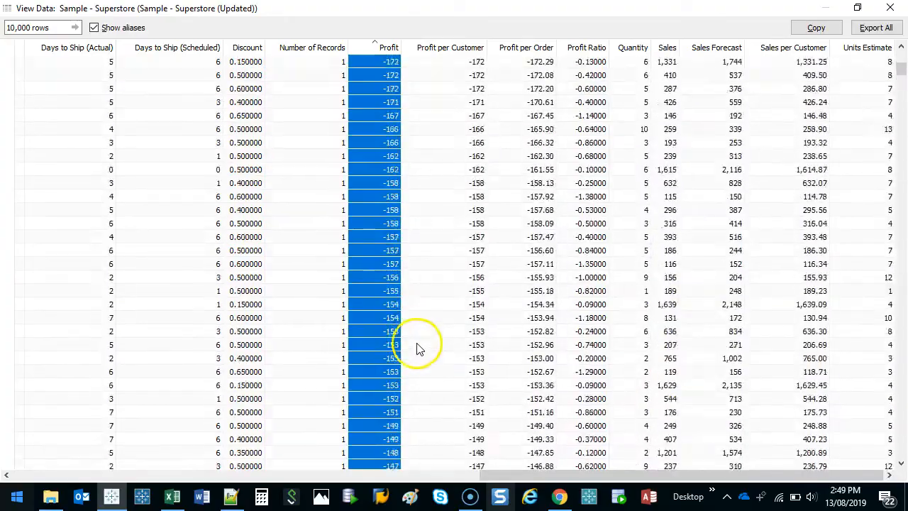
scroll(417, 358, down, 20)
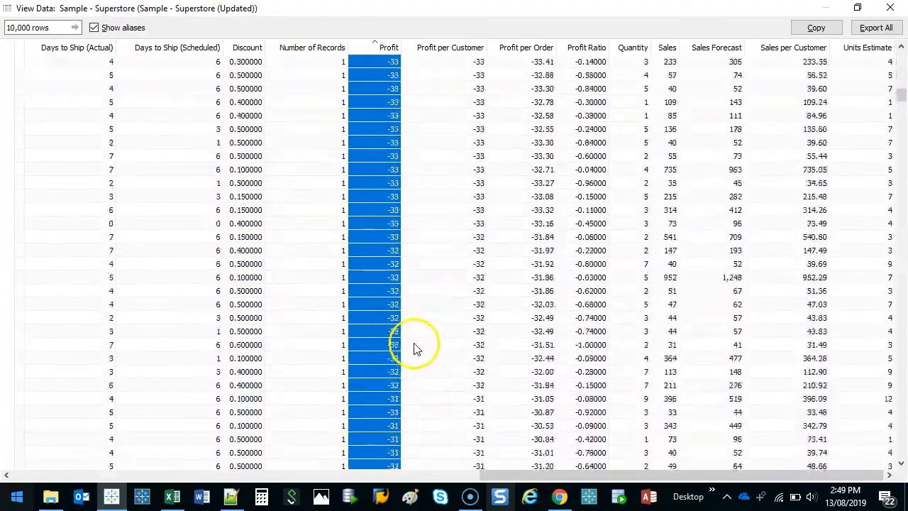
scroll(415, 360, down, 20)
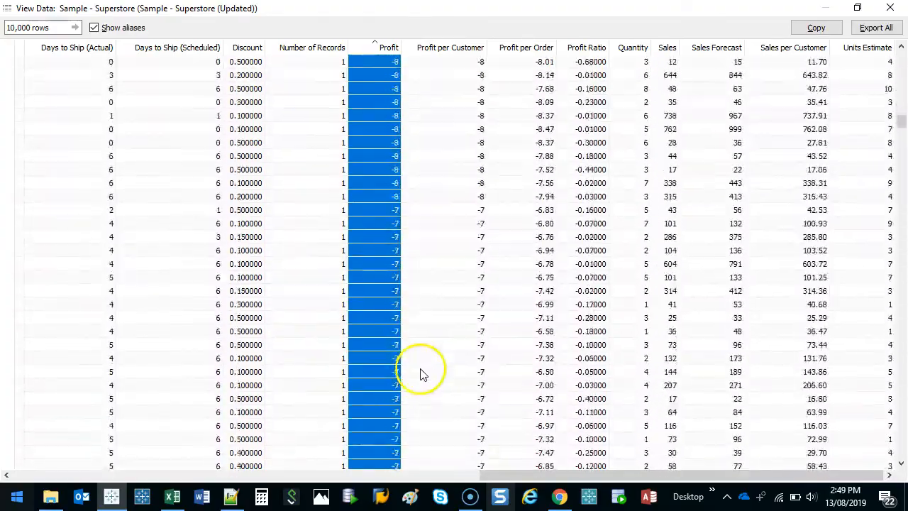
scroll(430, 375, down, 20)
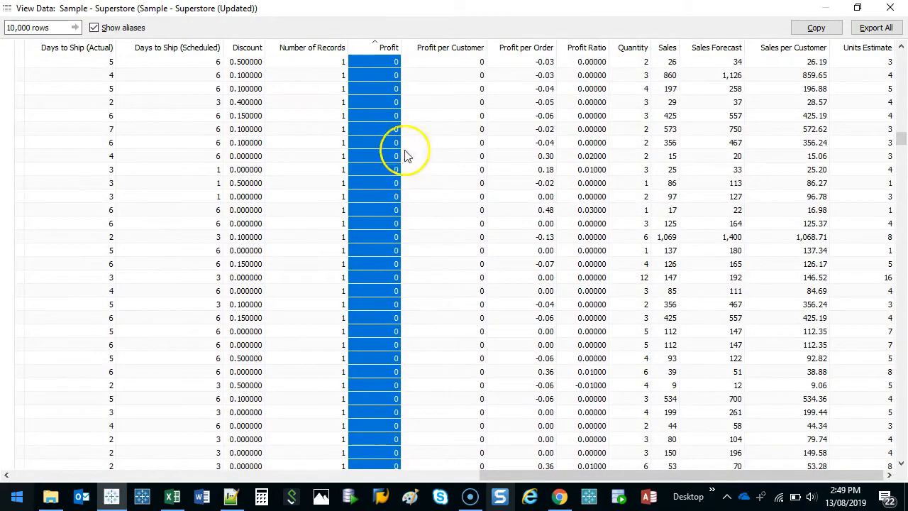
mouse_move(415, 71)
mouse_down()
mouse_move(390, 41)
mouse_move(390, 447)
mouse_move(412, 49)
mouse_up()
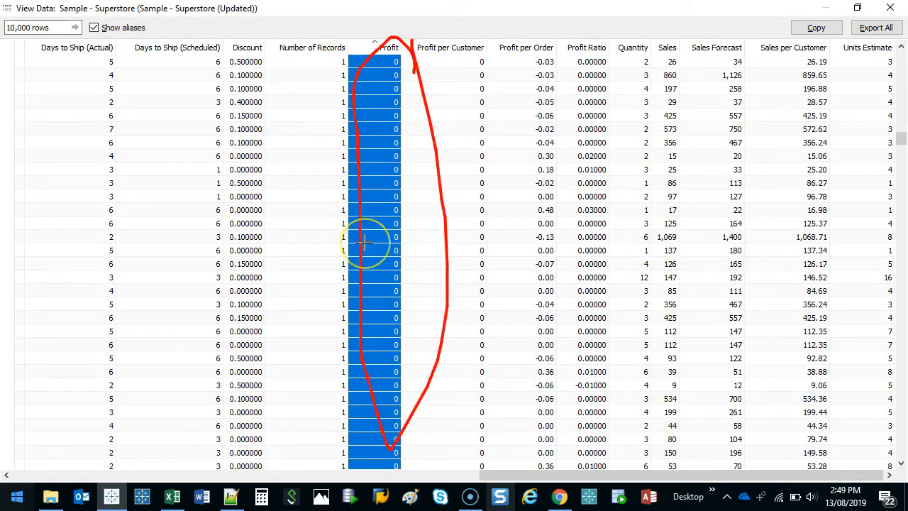
key(Escape)
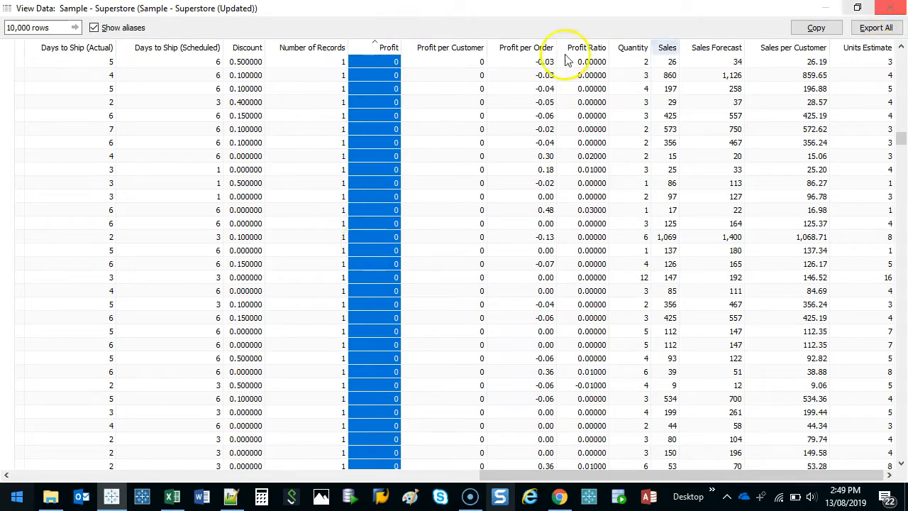
click(893, 10)
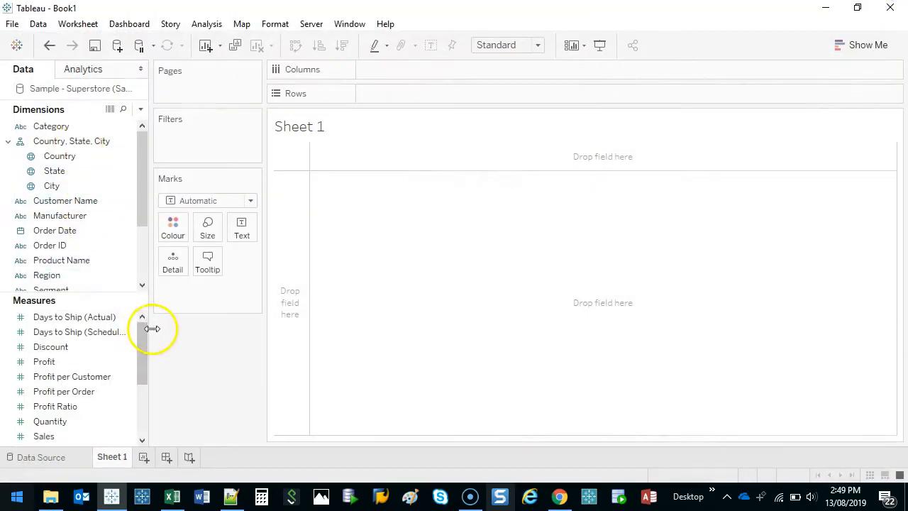
Widen the data pane and start a new calculated field based on the Profit measure
drag(152, 303, 187, 304)
click(62, 364)
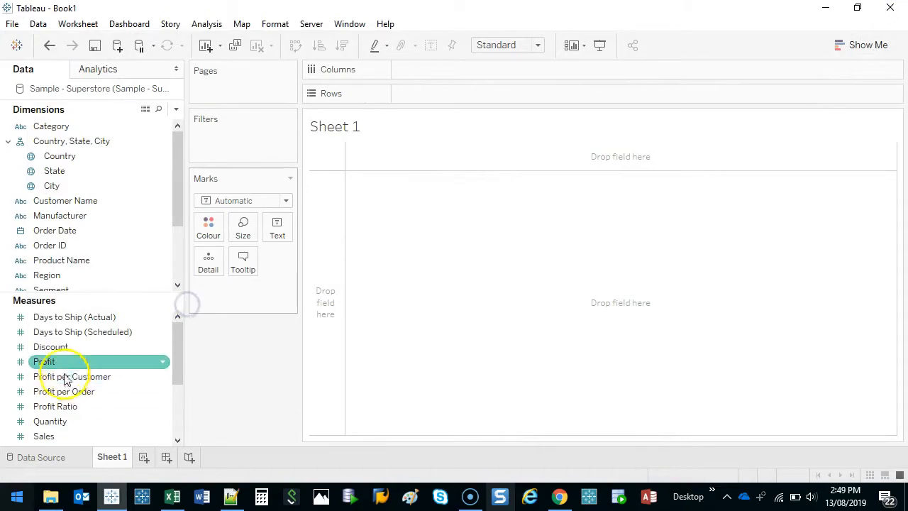
right_click(64, 365)
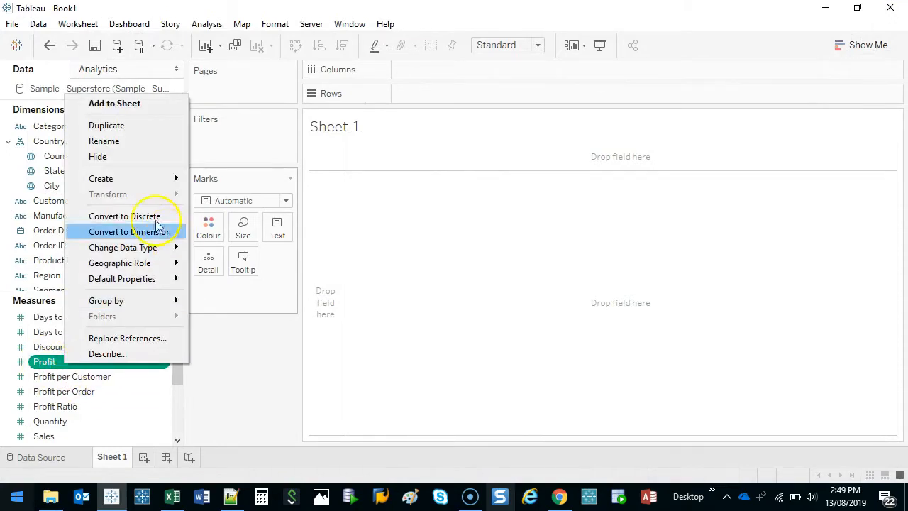
click(137, 179)
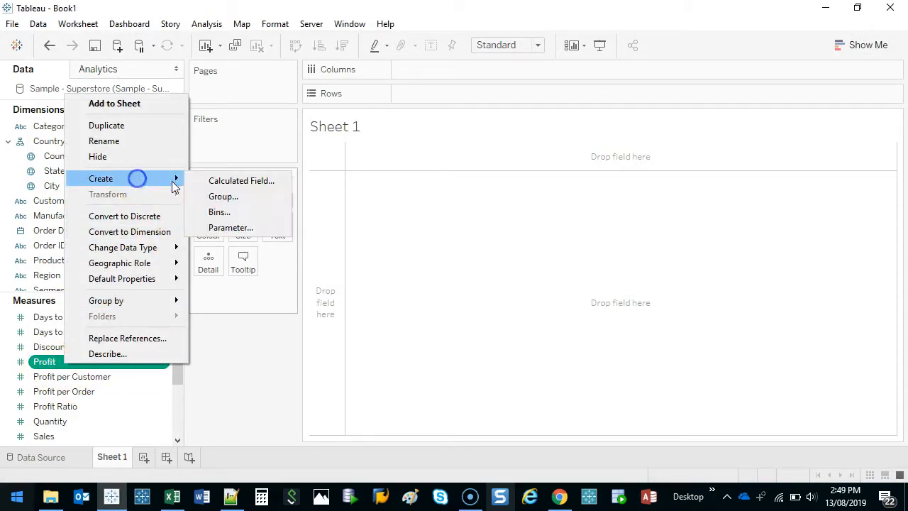
click(239, 181)
click(365, 169)
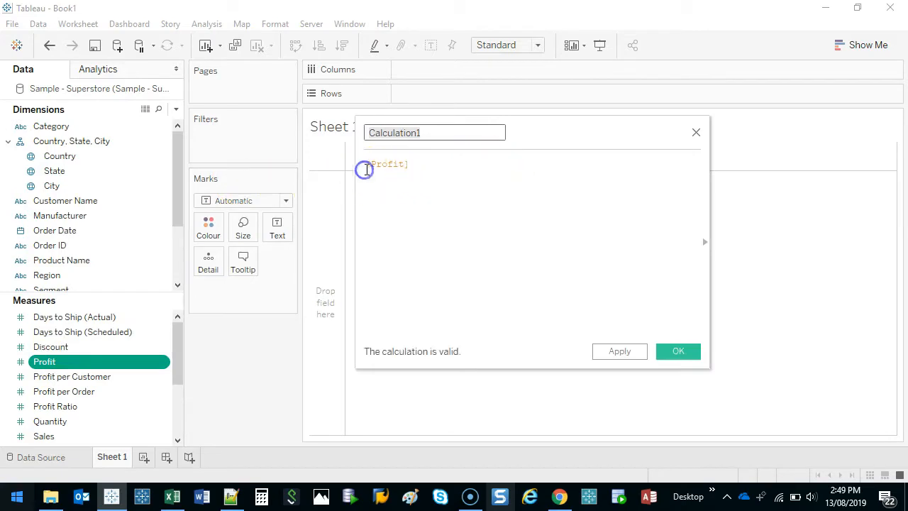
drag(537, 139, 487, 148)
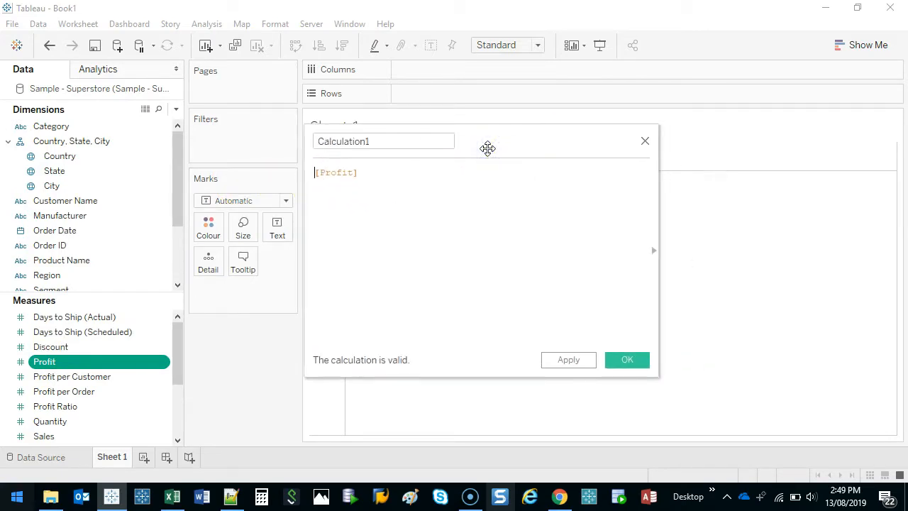
Write the opening condition of the formula as if [Profit] = 0 then NULL
text(if)
key(End)
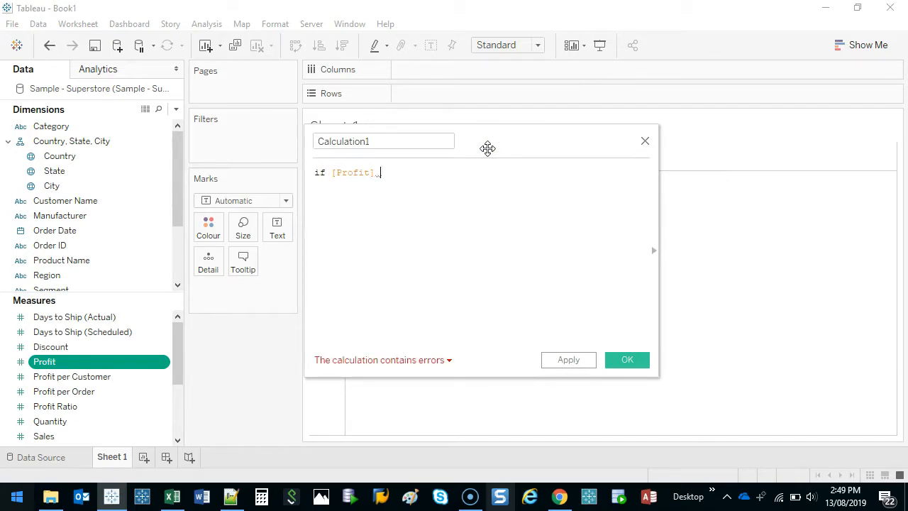
text(= )
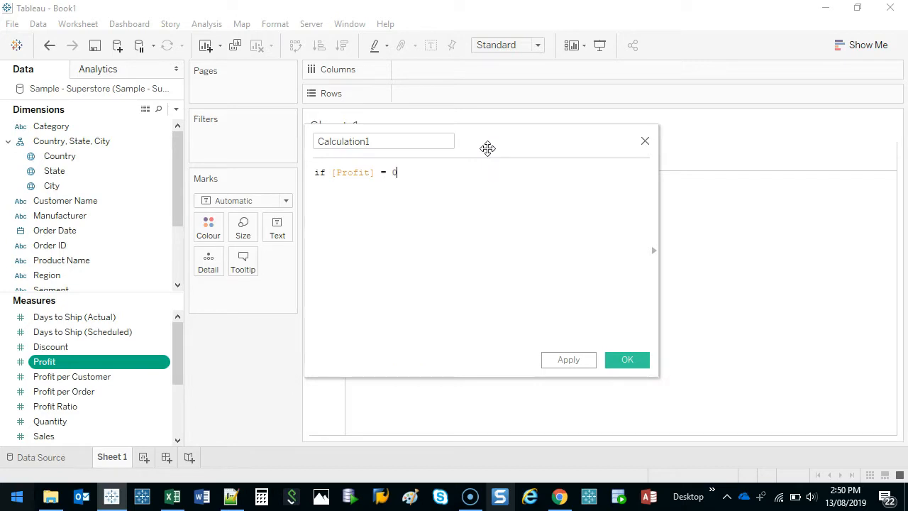
text(0 then Null)
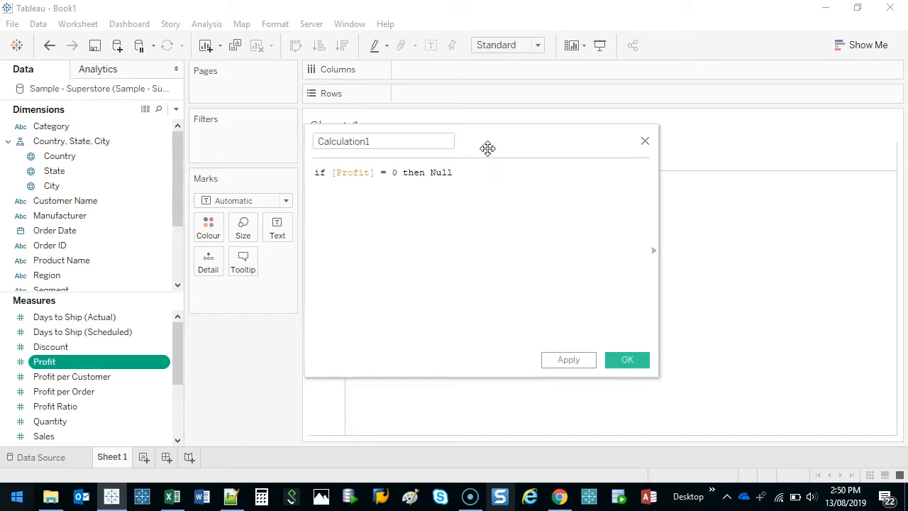
key(ctrl+shift+Left)
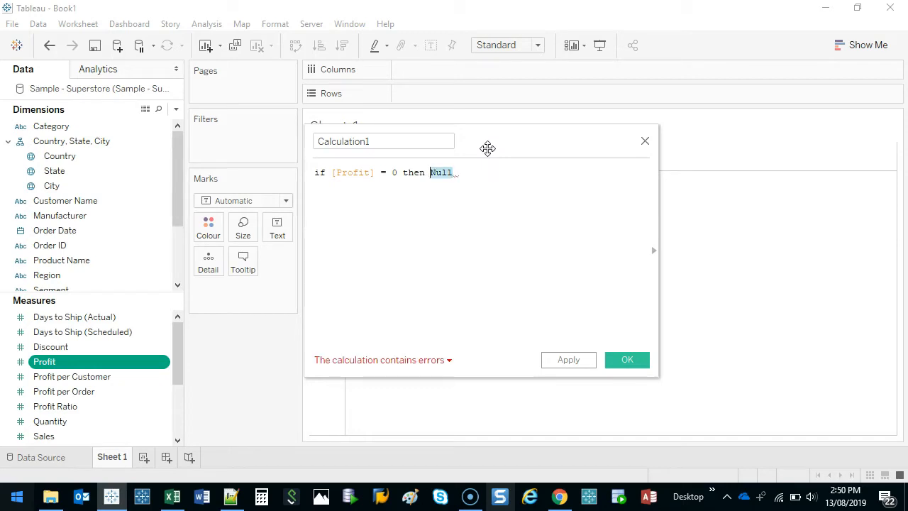
text(Null)
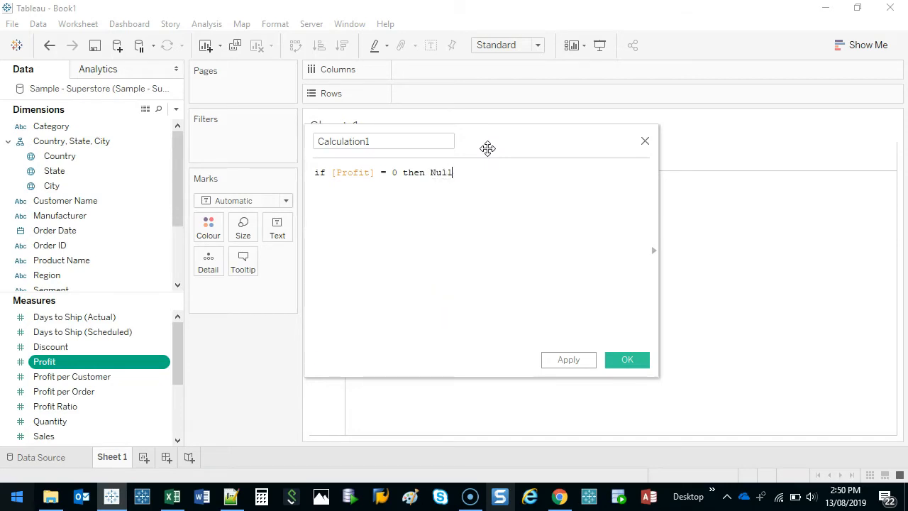
key(BackSpace)
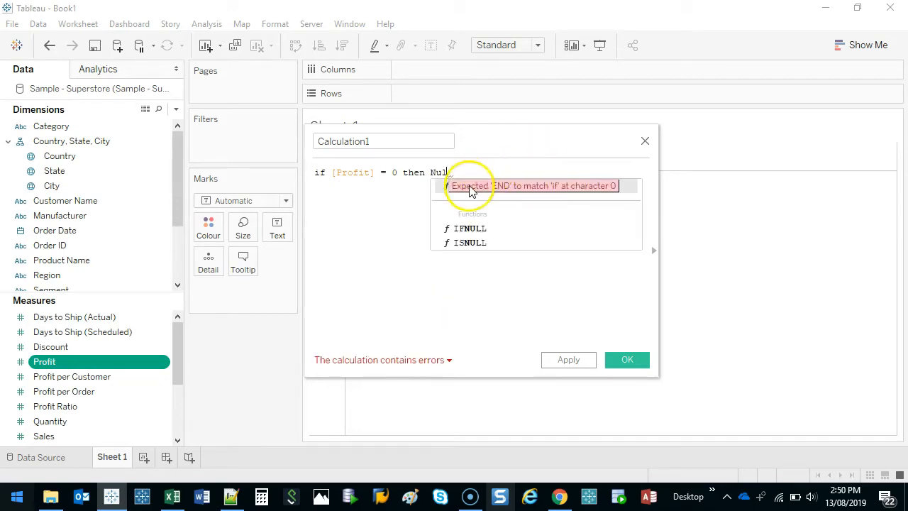
click(488, 185)
click(437, 171)
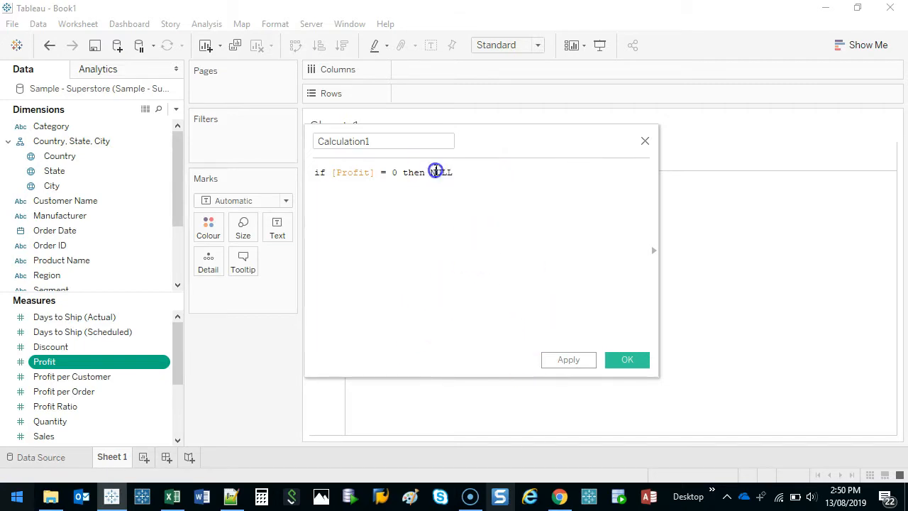
Complete the formula with else "Profit Maybe" end after the NULL result
click(491, 171)
text(else )
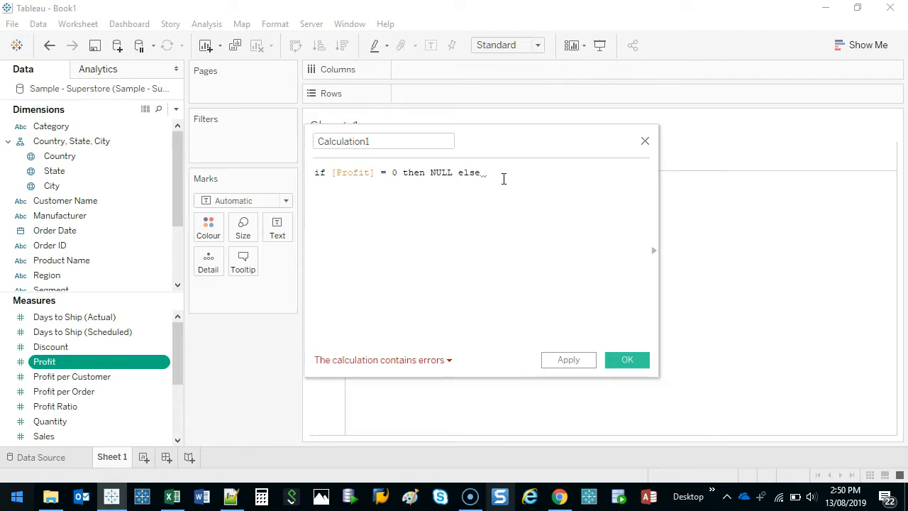
text(")
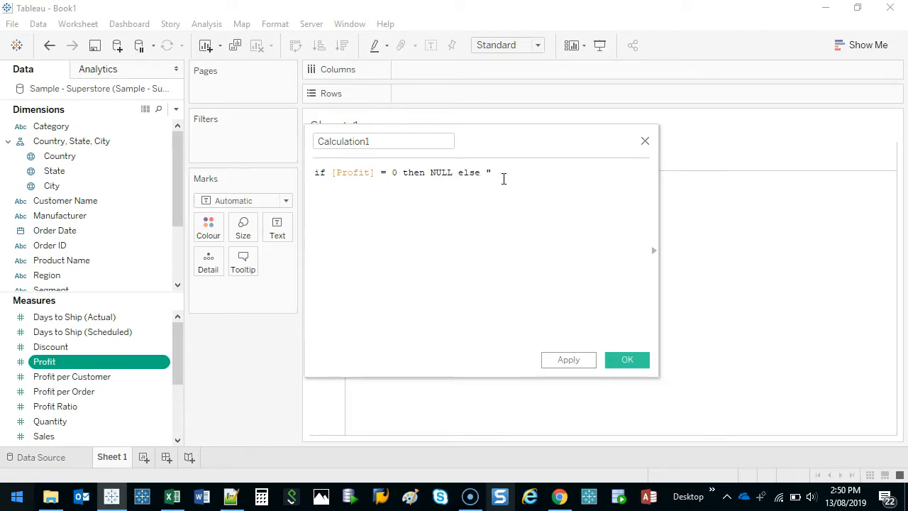
text(Profit Maybe")
text(end)
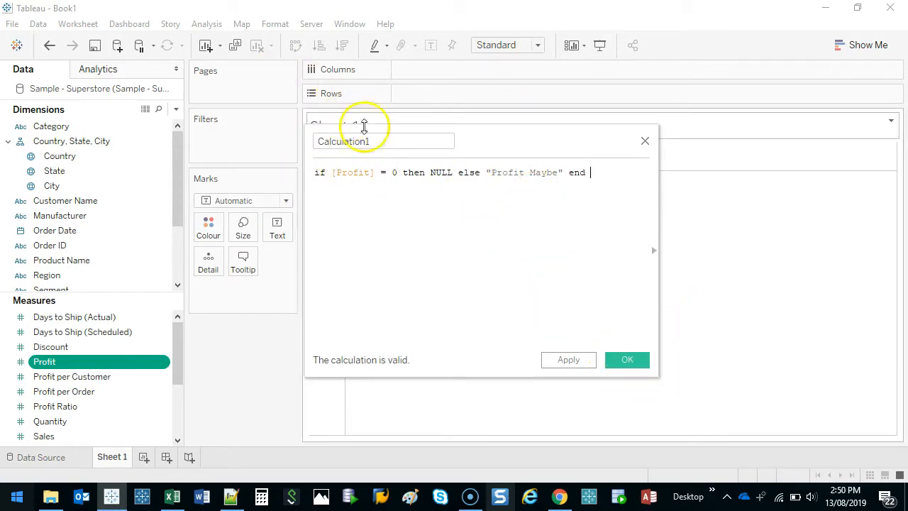
Name the calculated field Profit Check 1 and save it
drag(395, 139, 257, 126)
text(Profit C)
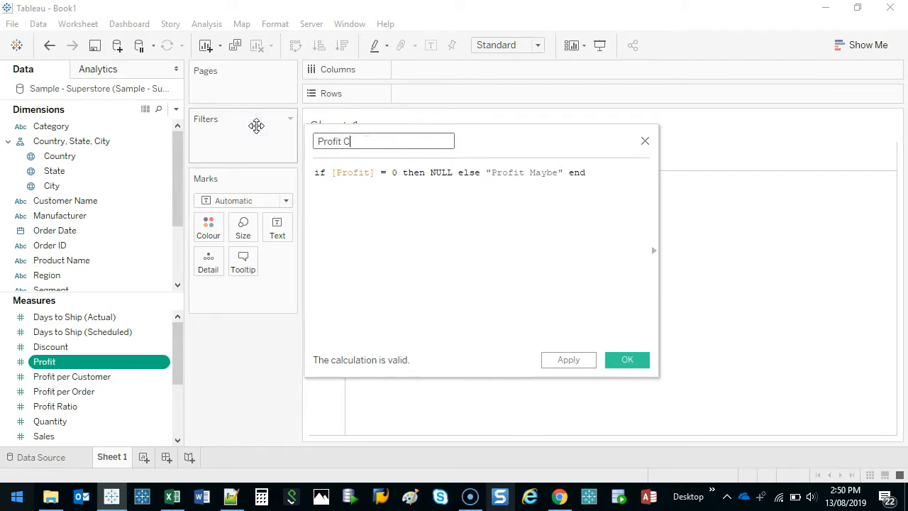
text(heck 1)
click(627, 360)
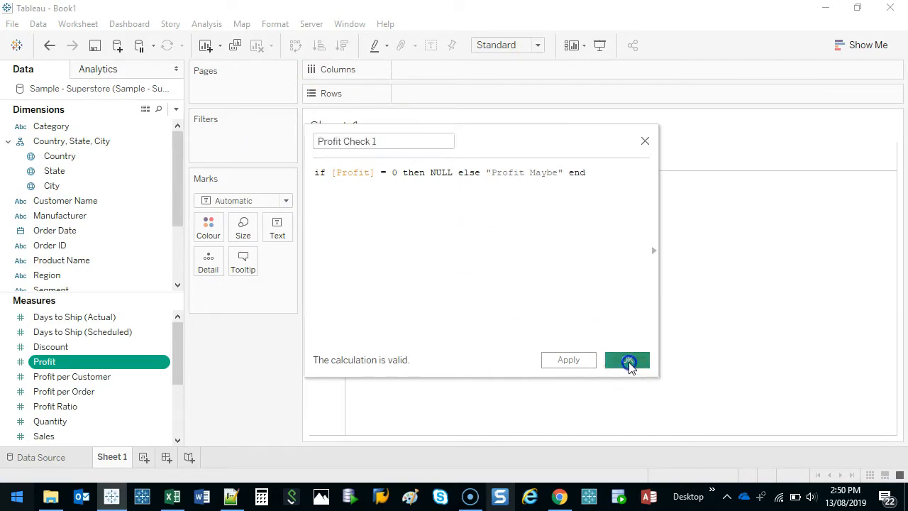
View the underlying data and highlight the first four rows with Null in the Profit Check 1 column
click(145, 110)
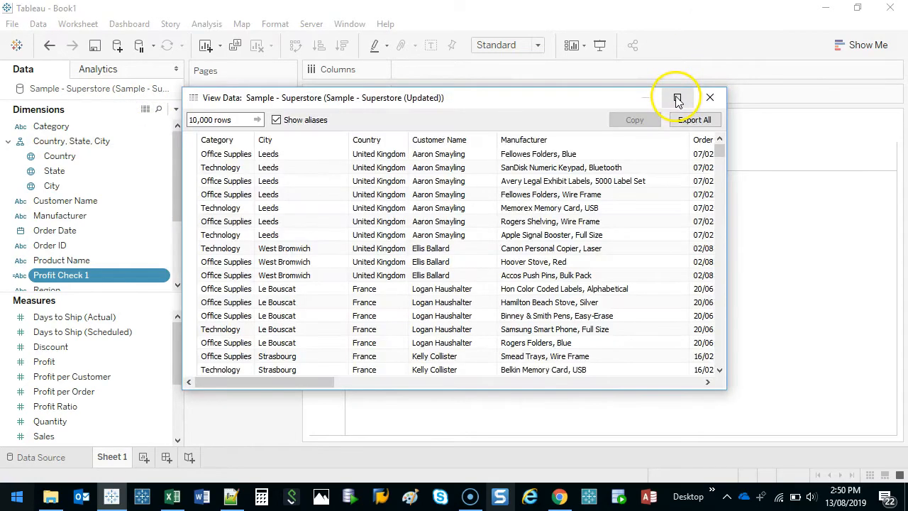
drag(270, 384, 397, 385)
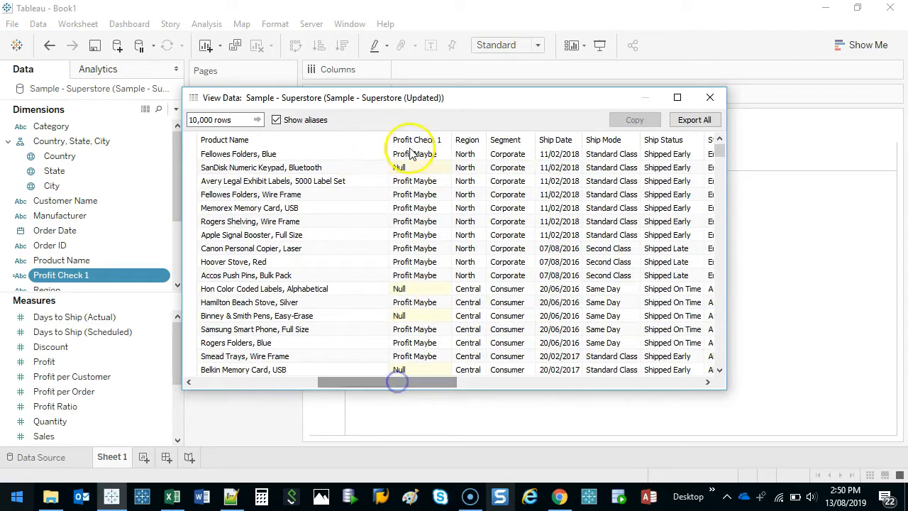
click(419, 169)
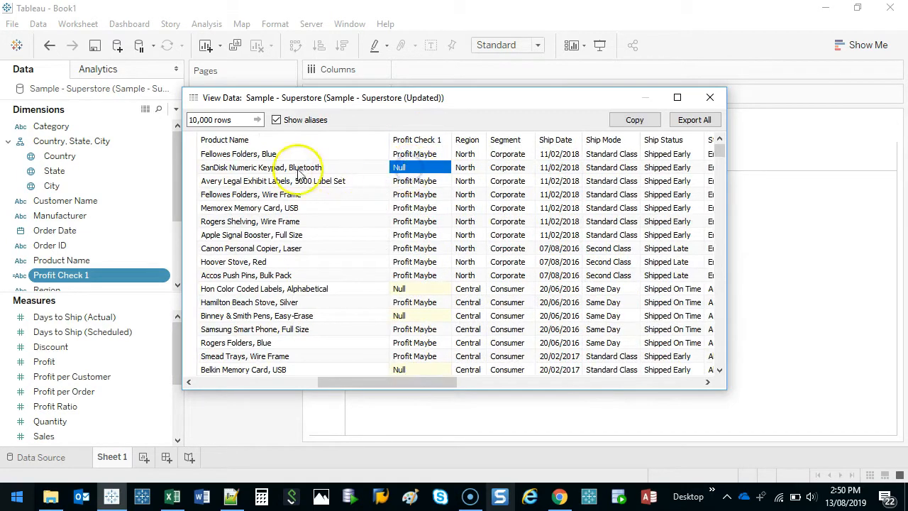
click(189, 168)
ctrl+click(188, 288)
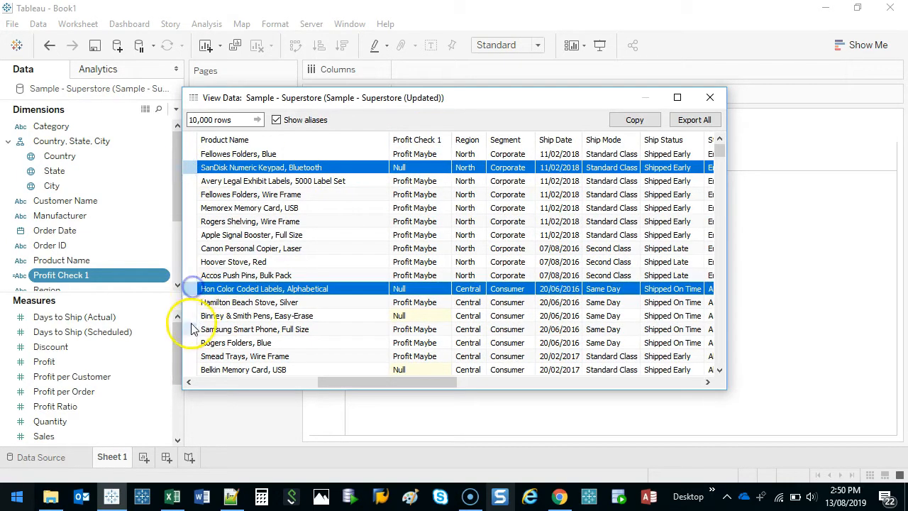
ctrl+click(188, 316)
ctrl+click(189, 369)
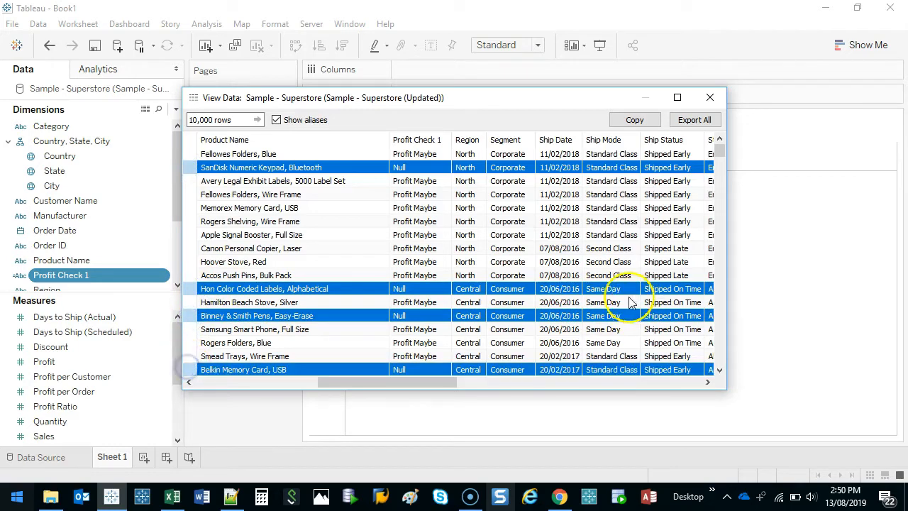
Compare the highlighted rows' Profit values with their Profit Check 1 results, and close the data view
drag(401, 383, 556, 381)
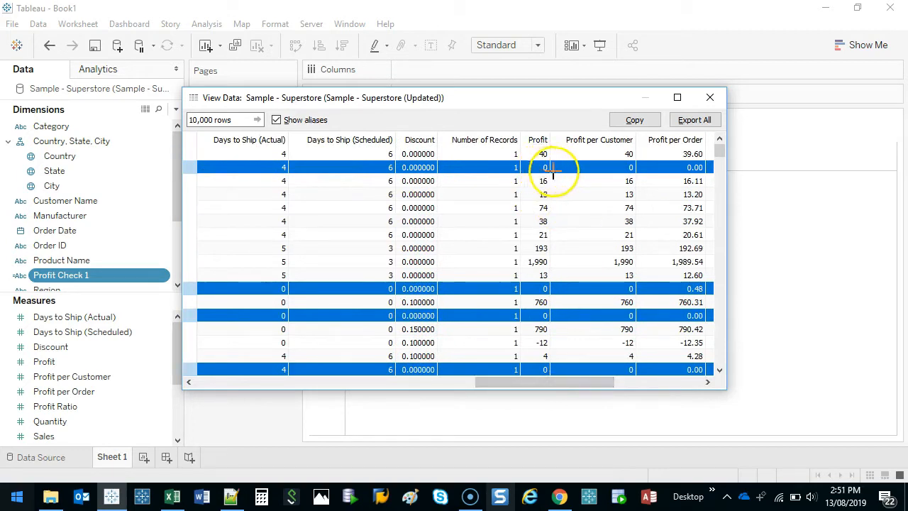
drag(552, 162, 553, 160)
drag(552, 281, 545, 311)
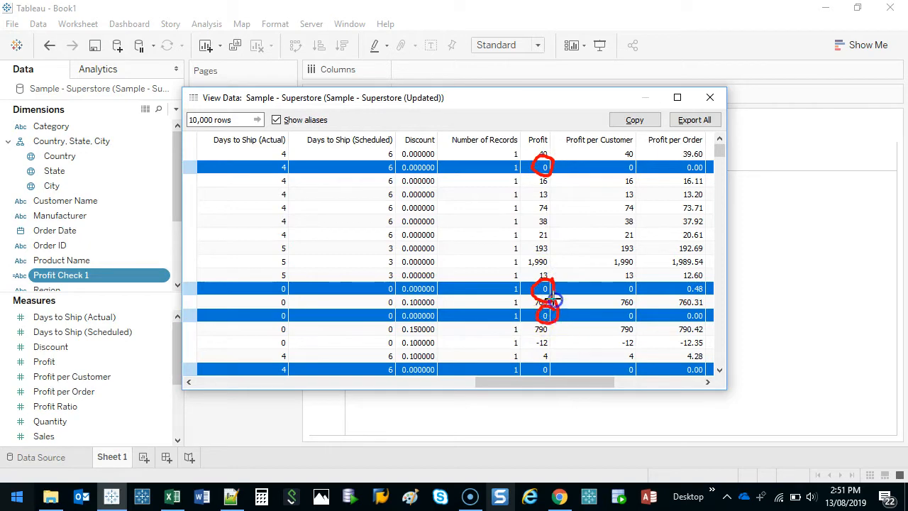
mouse_move(550, 362)
mouse_down()
mouse_move(553, 372)
mouse_move(511, 386)
mouse_move(352, 391)
mouse_move(501, 388)
mouse_move(401, 391)
mouse_up()
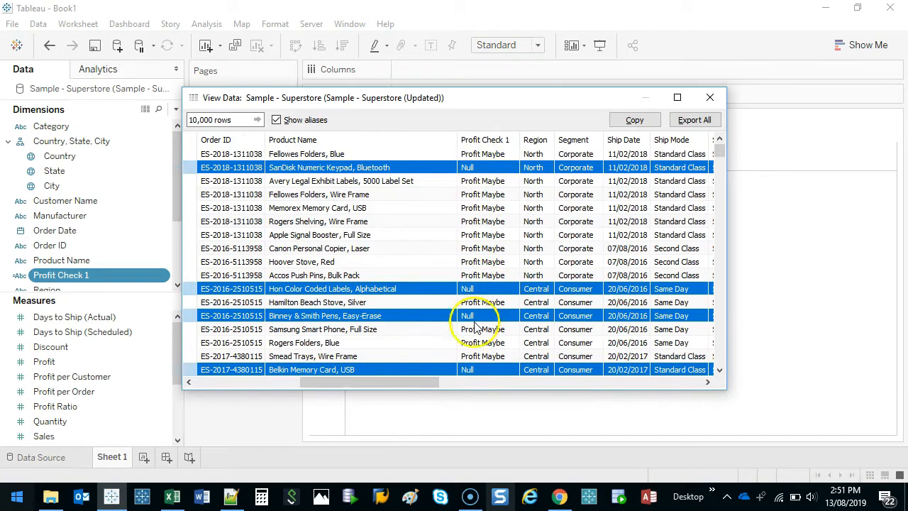
drag(356, 383, 373, 382)
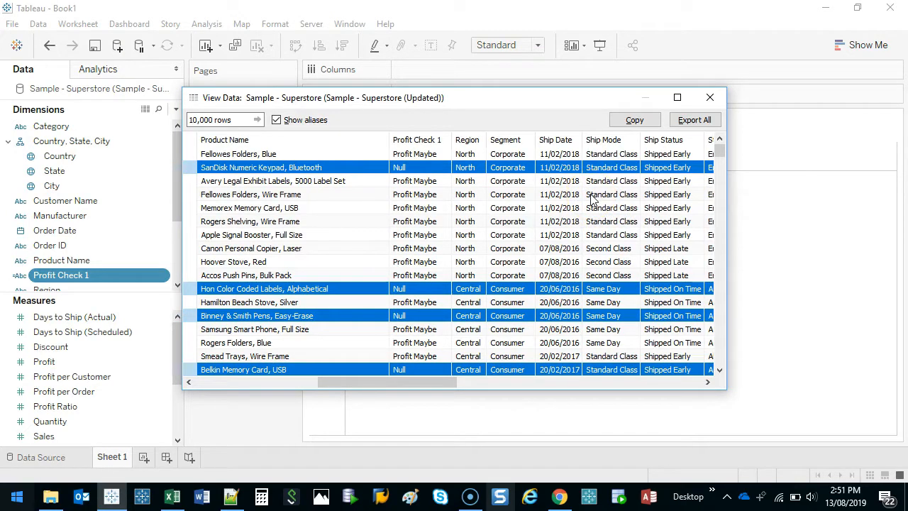
click(710, 97)
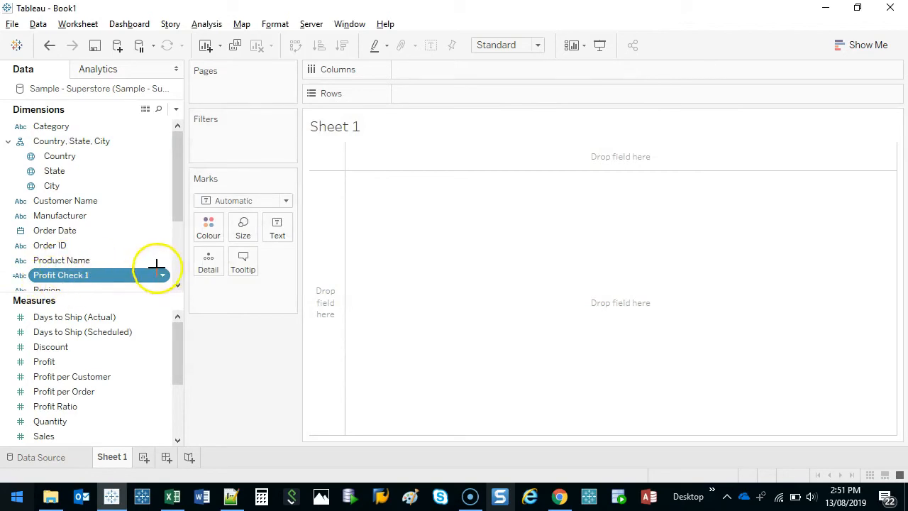
mouse_move(156, 266)
mouse_down()
mouse_move(13, 258)
mouse_move(126, 266)
mouse_up()
key(Escape)
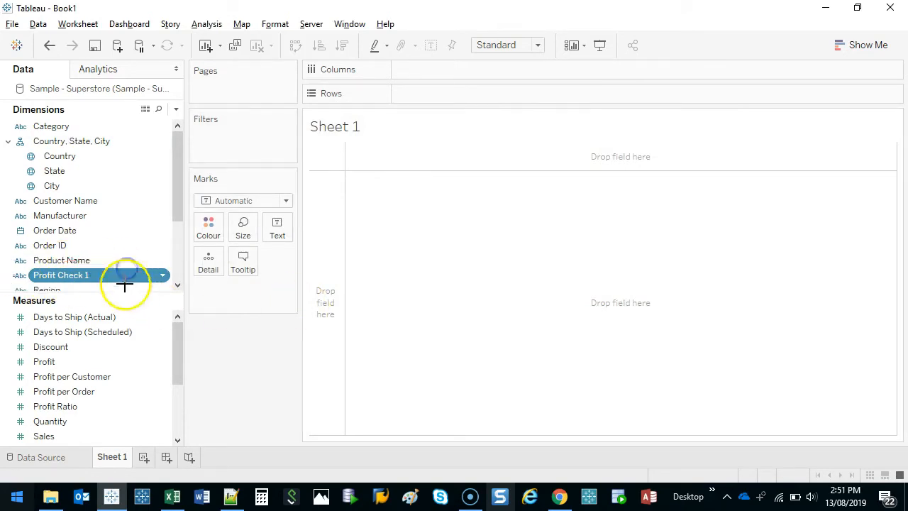
Open the Profit Check 1 calculation for editing and move its else branch onto a second line
right_click(60, 279)
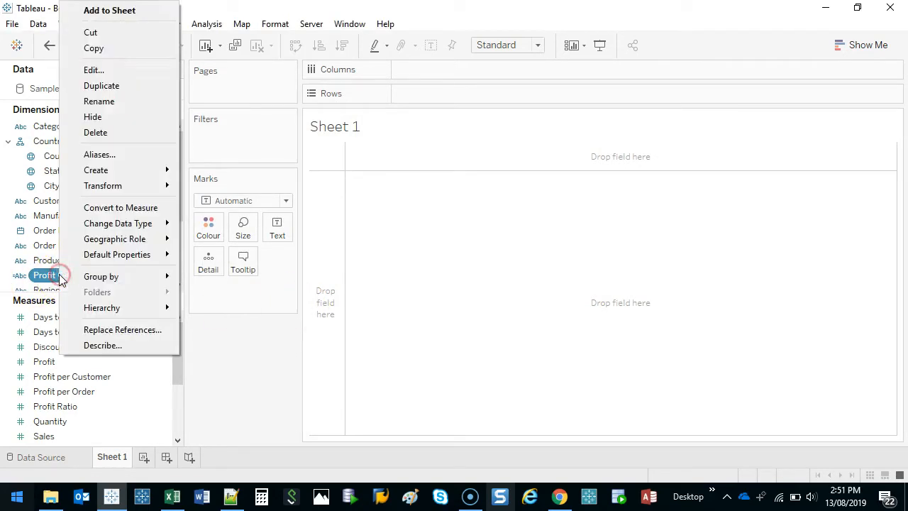
click(114, 70)
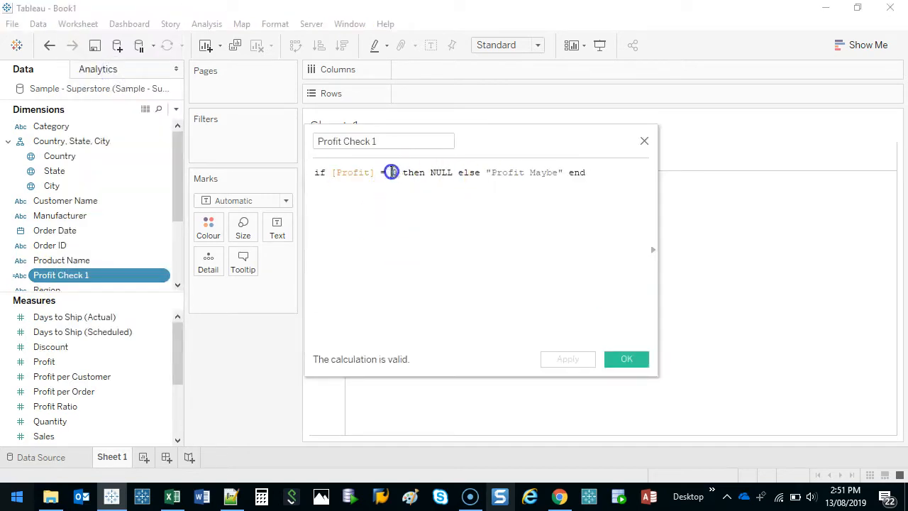
double_click(440, 173)
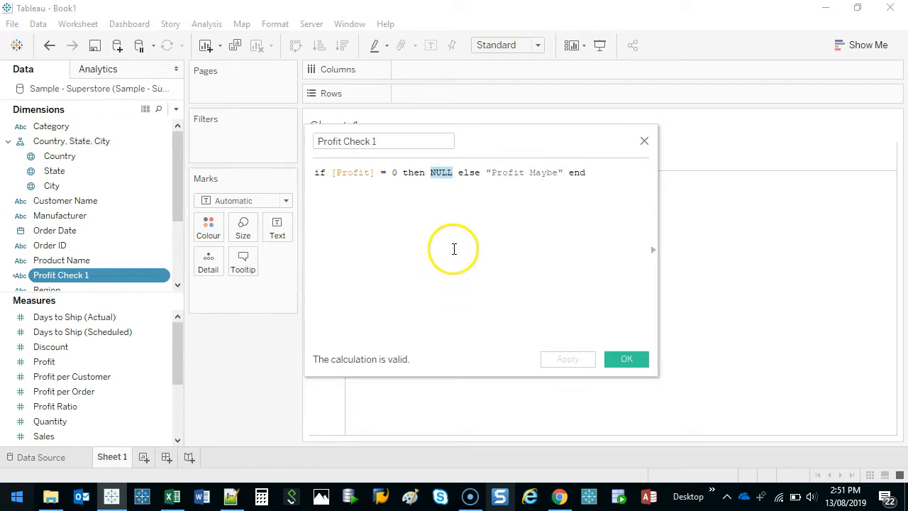
click(458, 173)
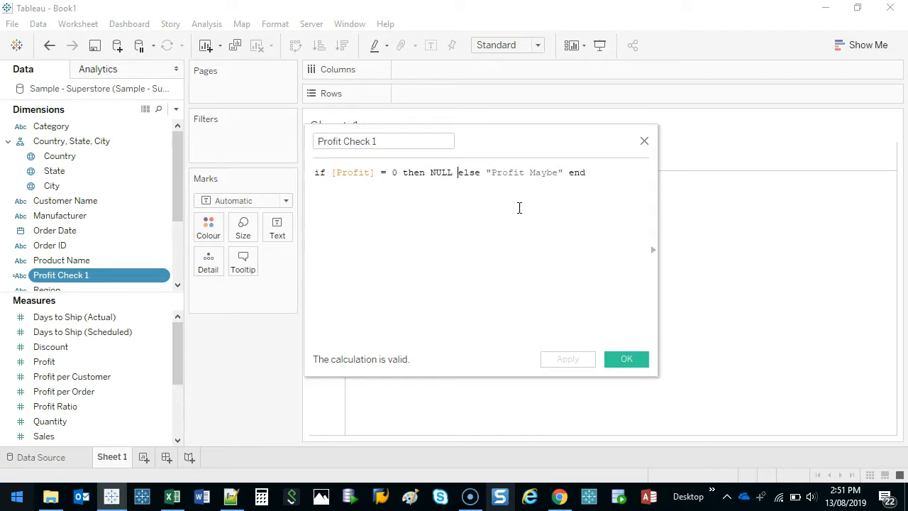
key(Return)
key(Return)
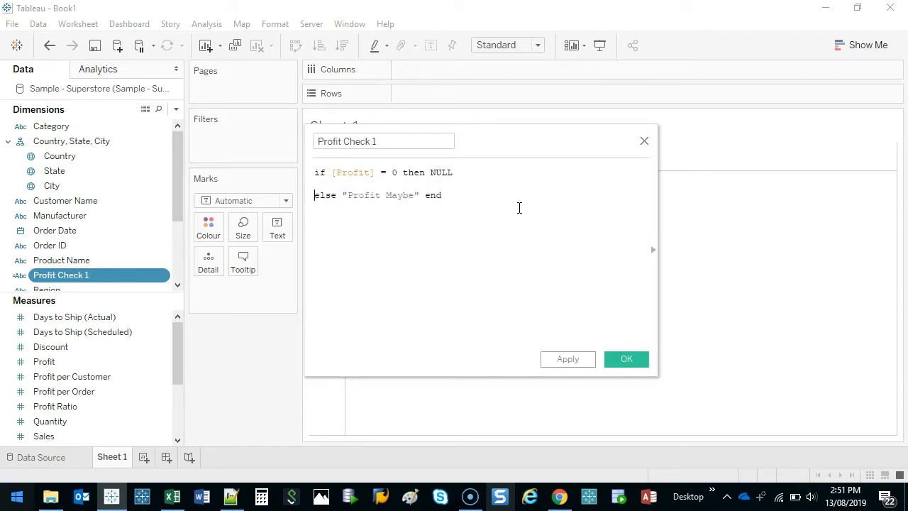
key(BackSpace)
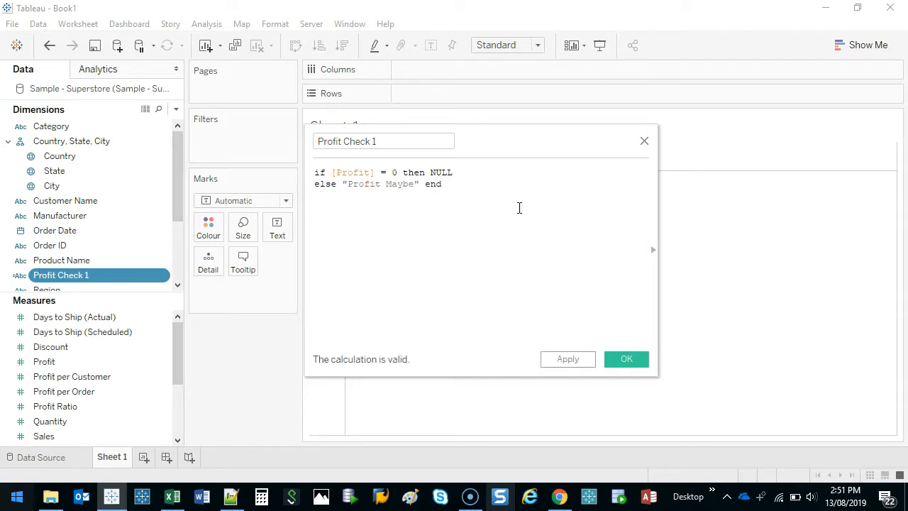
Turn the else branch into the condition elseif [Profit] > 0 then
text(if )
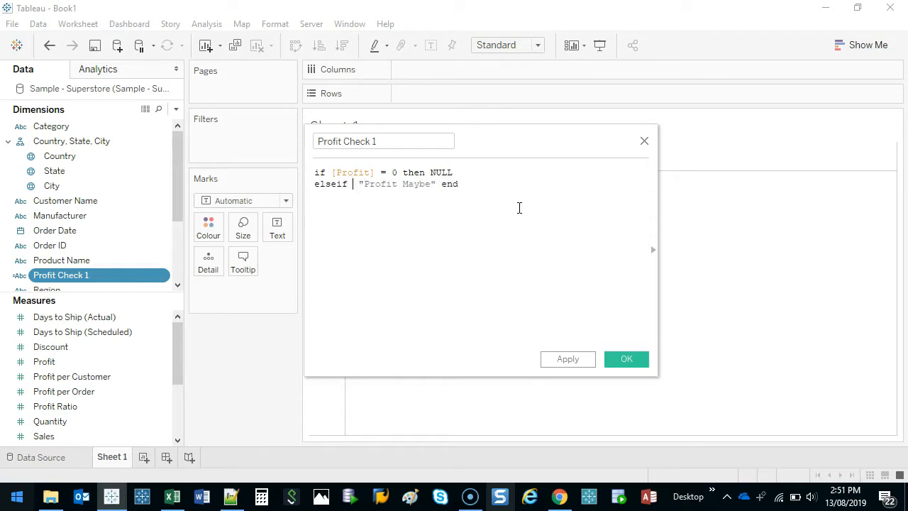
text( pro)
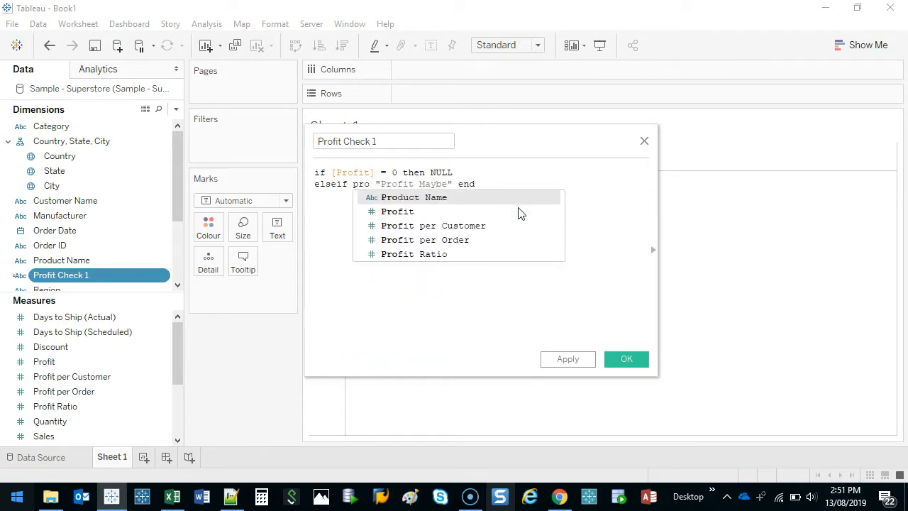
click(519, 212)
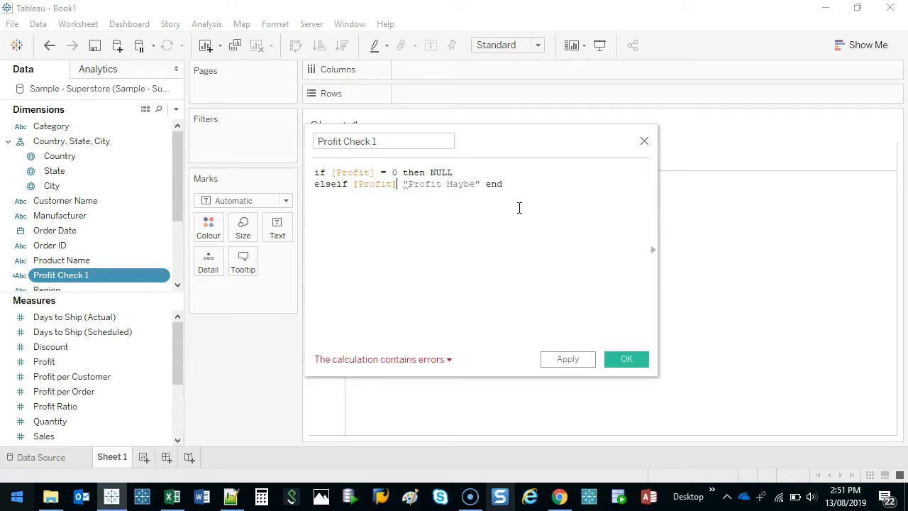
text(>)
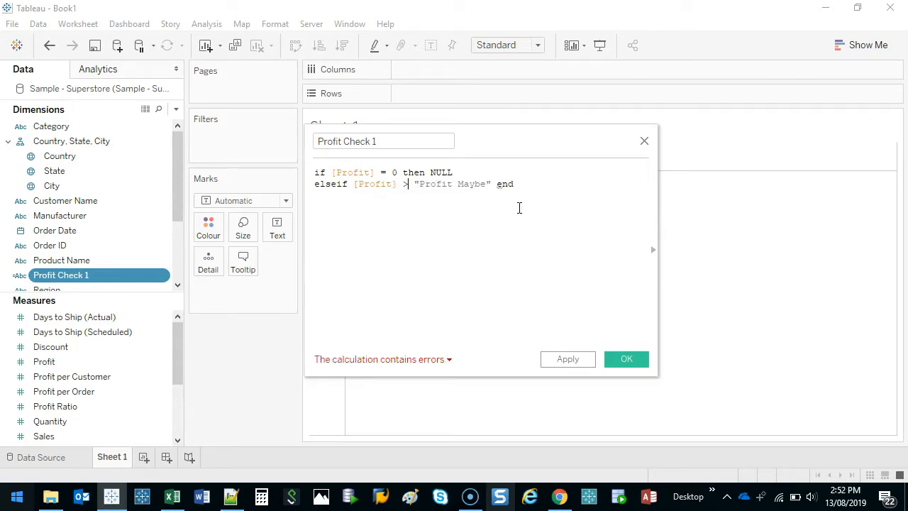
text(0)
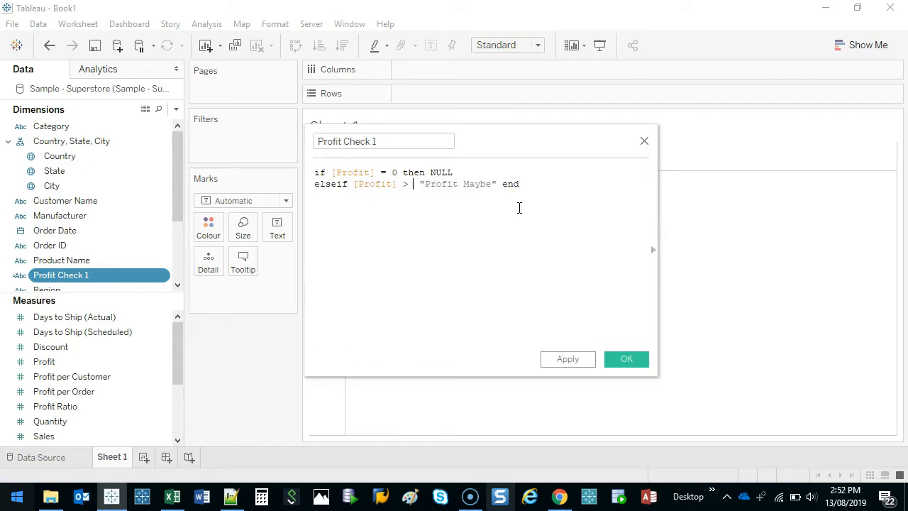
text(0 then)
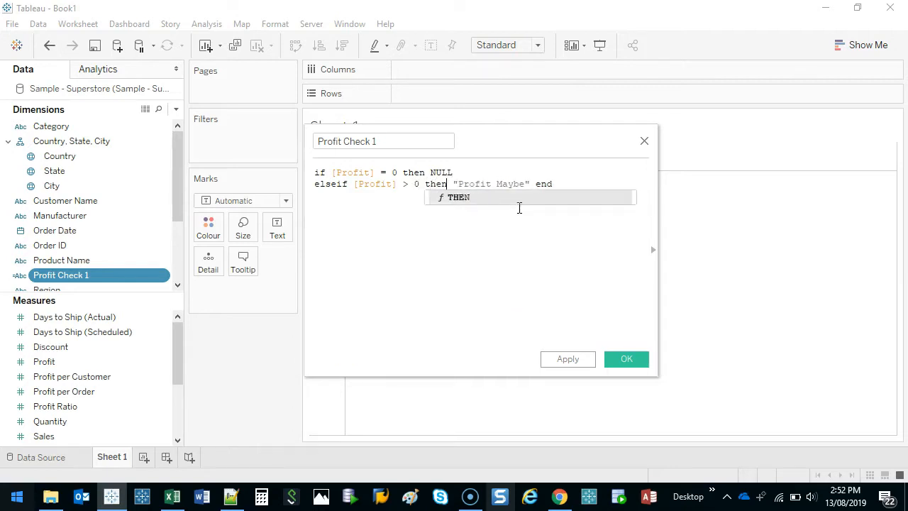
Replace "Profit Maybe" end on the second line with the result "Positive Profit"
click(563, 184)
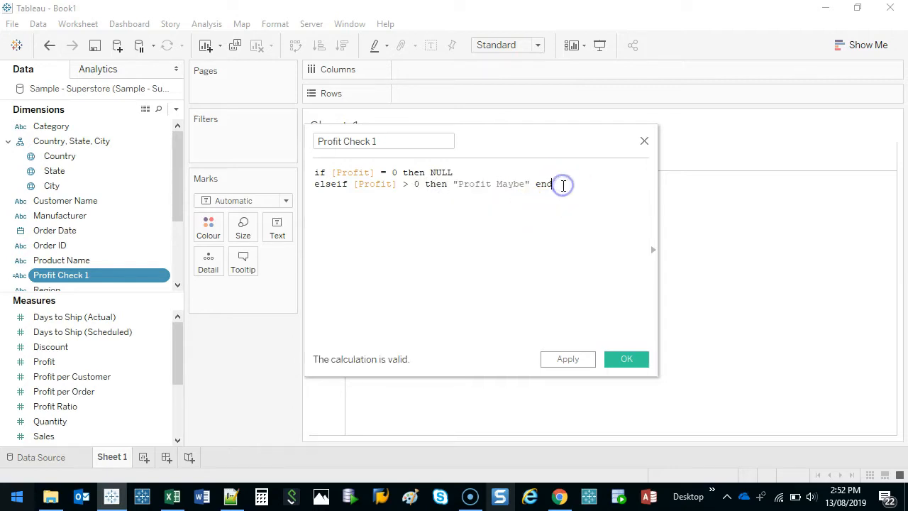
drag(542, 184, 452, 185)
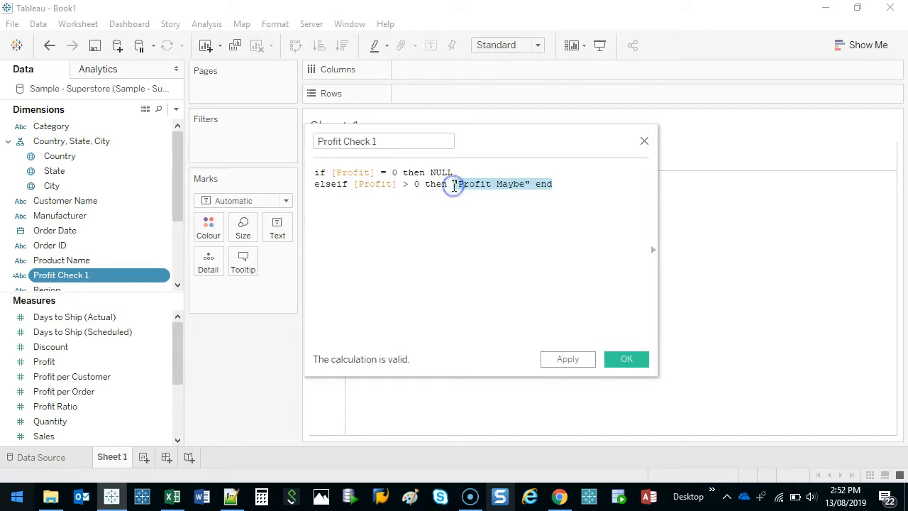
text(")
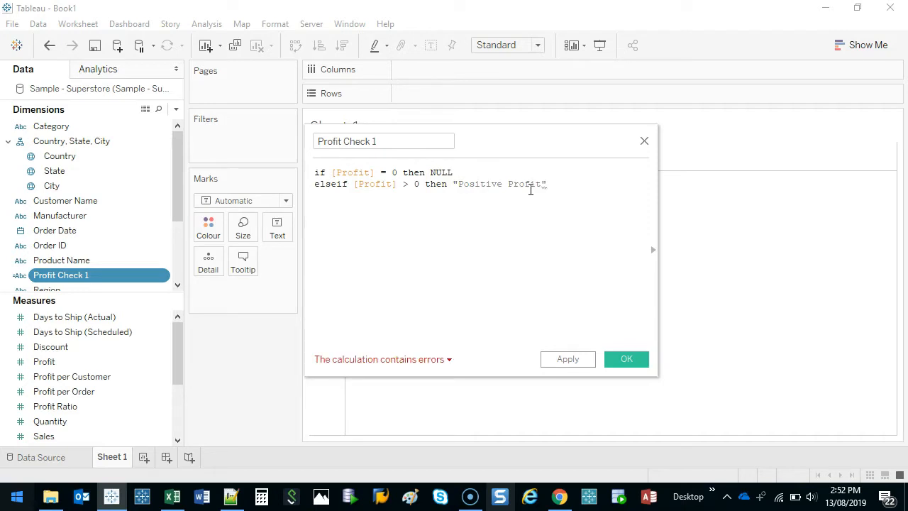
Add a third line to the formula reading else if [Profit] < 0 then "Negative Profit"
key(Return)
text(else i)
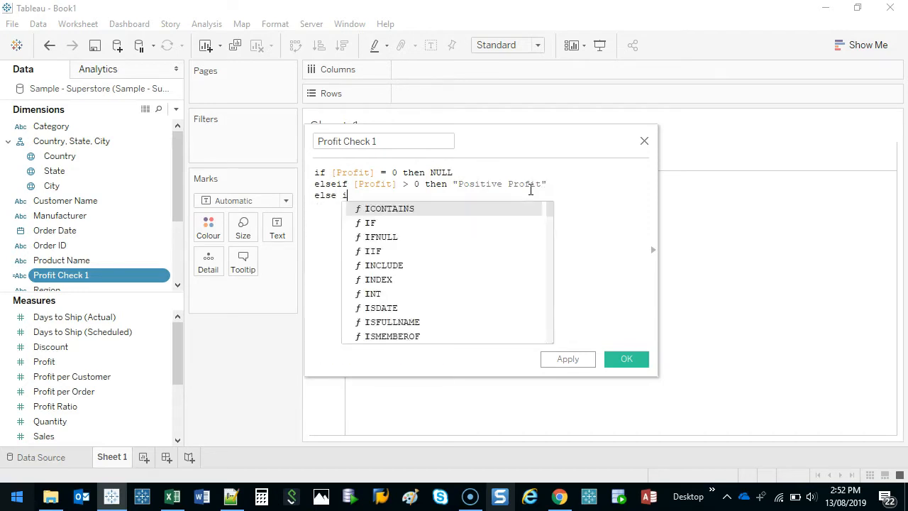
text(f [Profit)
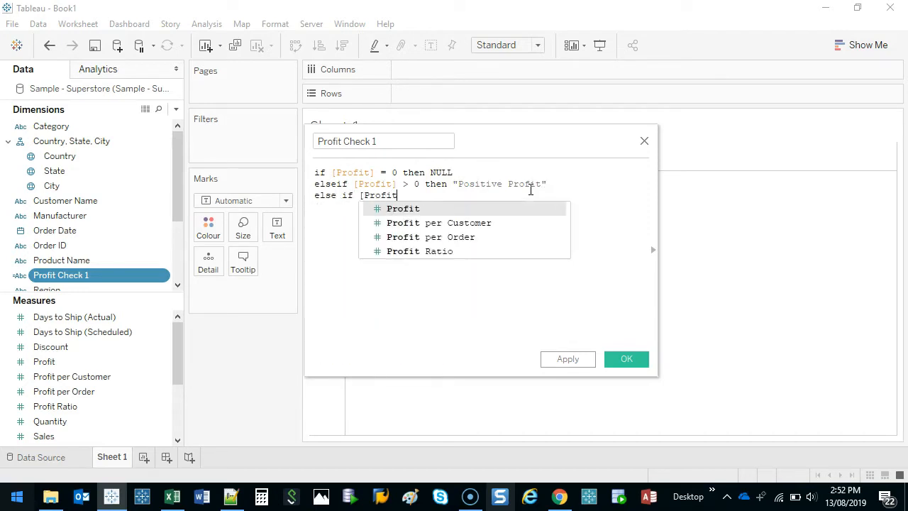
key(Return)
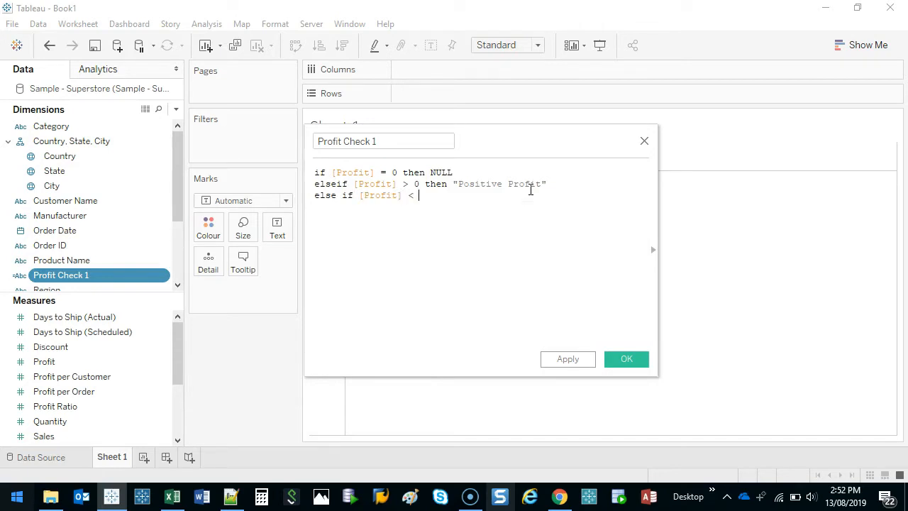
text(< 0 then "Negative Profit)
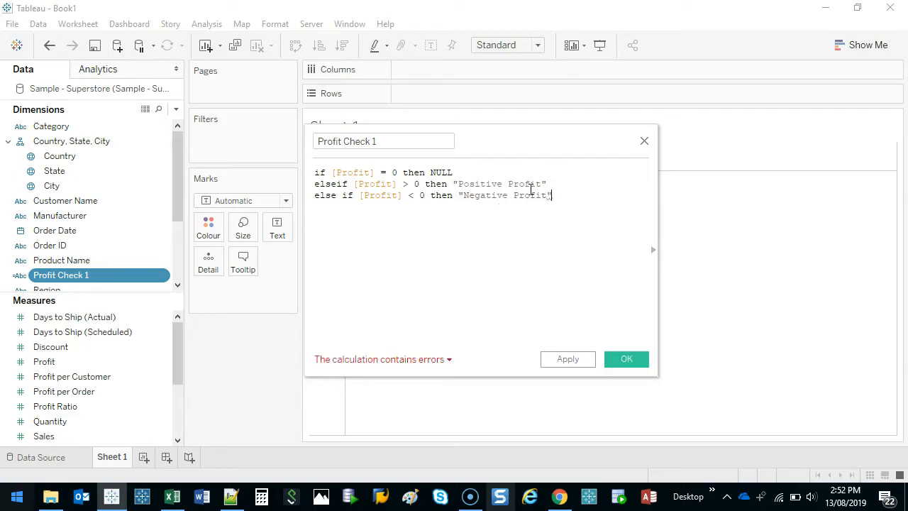
Correct else if on the formula's third line to the single keyword elseif
mouse_move(479, 351)
mouse_down()
mouse_move(326, 336)
mouse_move(385, 391)
mouse_move(445, 335)
mouse_up()
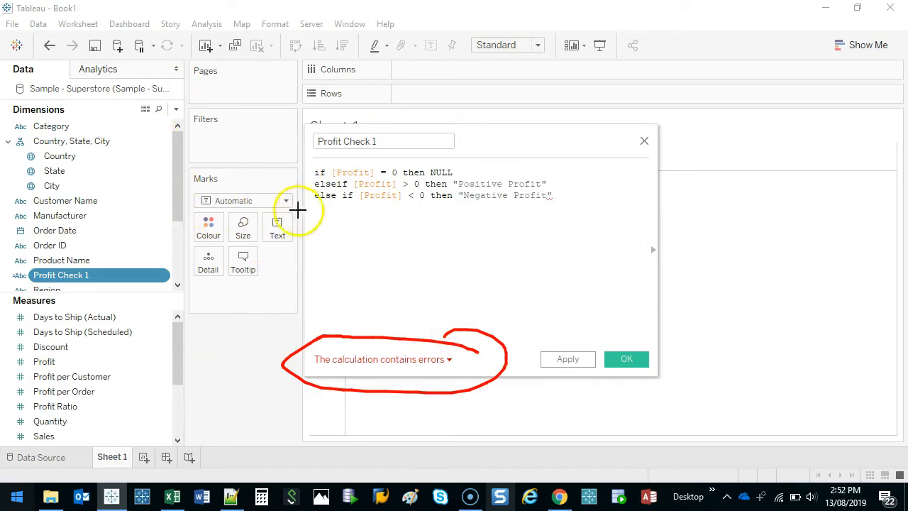
click(343, 195)
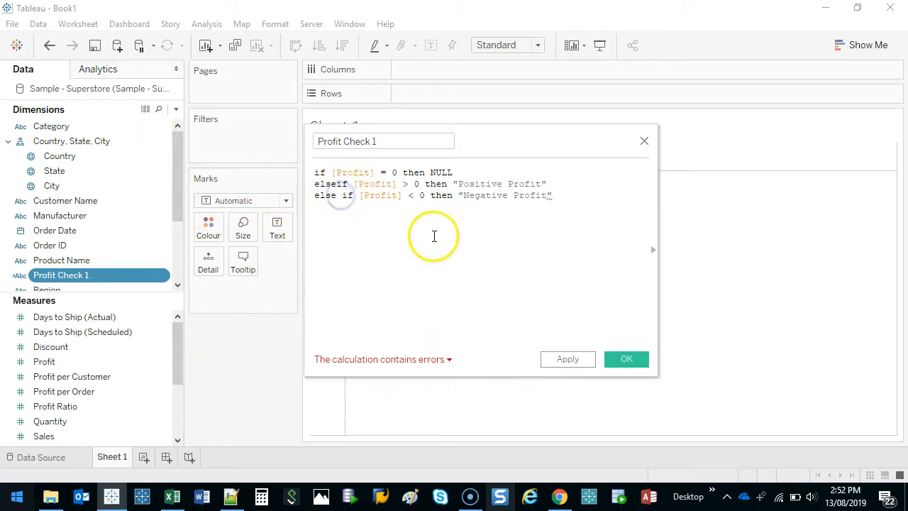
key(BackSpace)
click(339, 277)
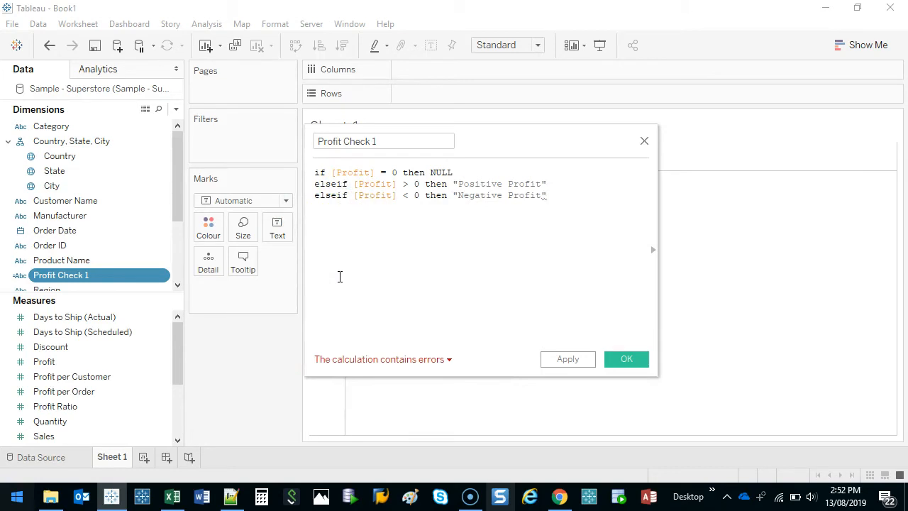
mouse_move(405, 178)
mouse_down()
mouse_move(373, 159)
mouse_move(421, 162)
mouse_up()
mouse_move(559, 179)
mouse_down()
mouse_move(501, 175)
mouse_move(449, 195)
mouse_move(561, 183)
mouse_up()
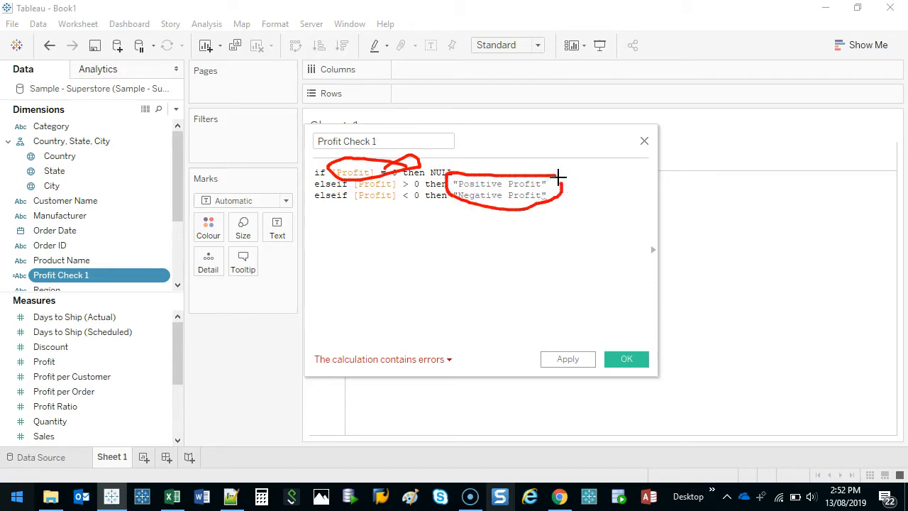
key(Escape)
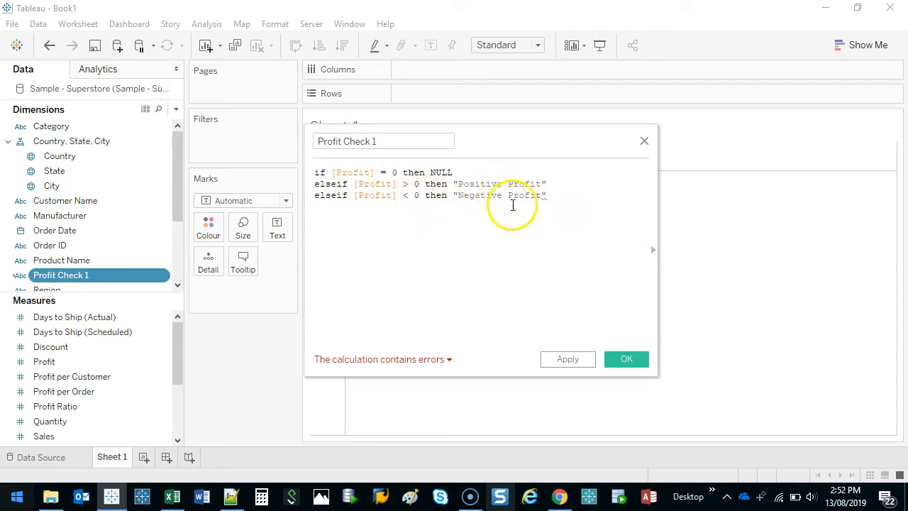
Close the Profit Check 1 formula with a fourth line reading else Null end
key(Return)
text(else)
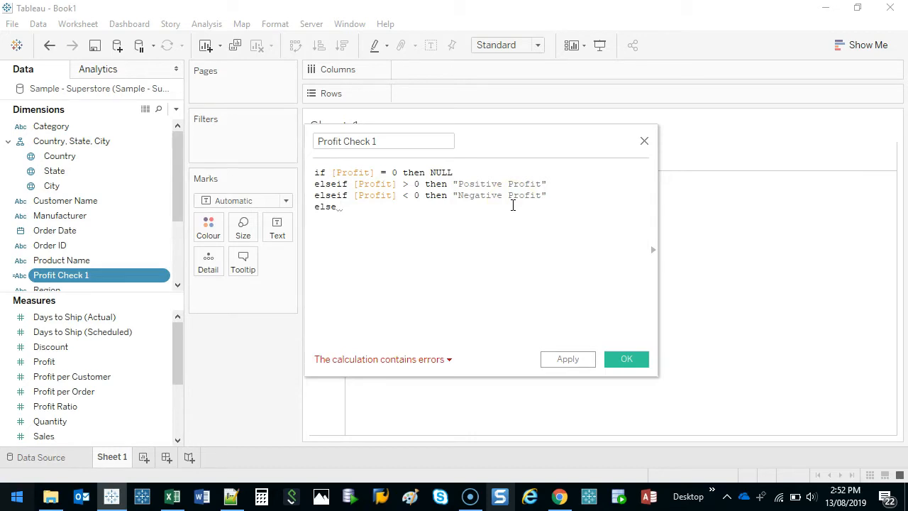
text( Null)
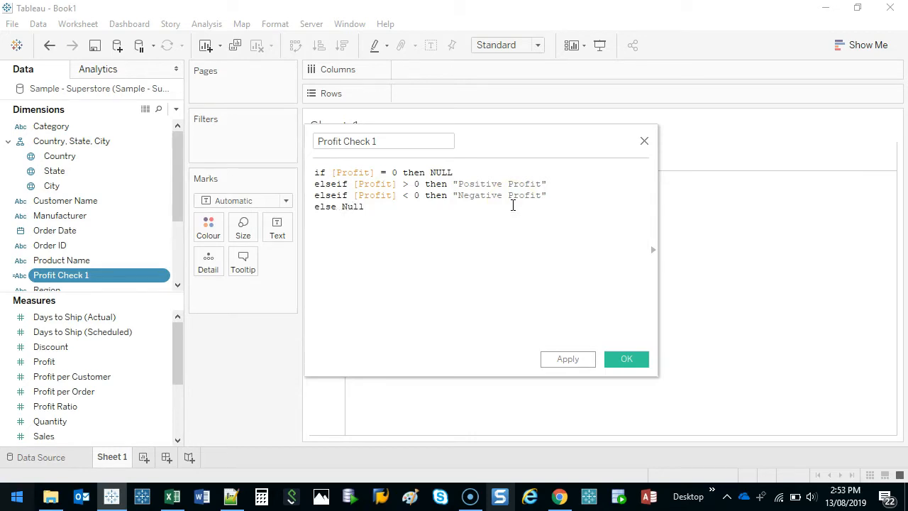
text( end)
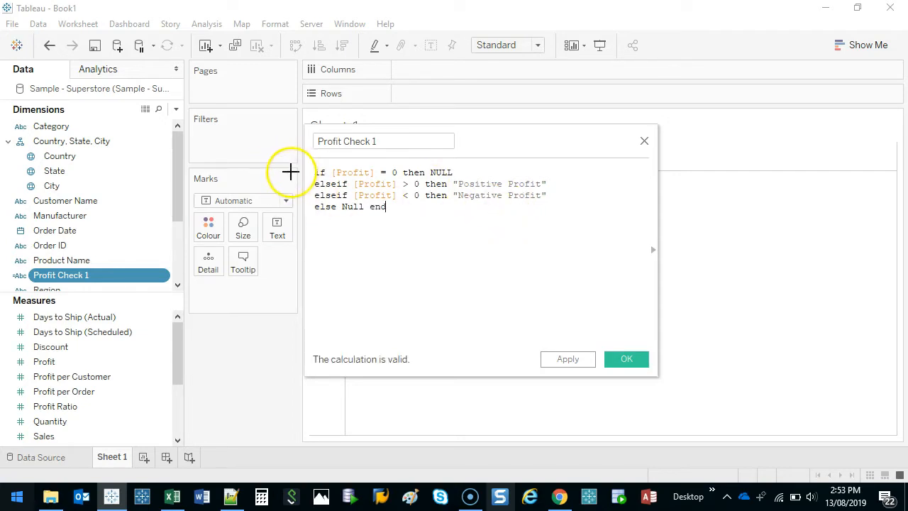
mouse_move(460, 170)
mouse_down()
mouse_move(434, 164)
mouse_move(461, 169)
mouse_move(356, 180)
mouse_move(356, 188)
mouse_up()
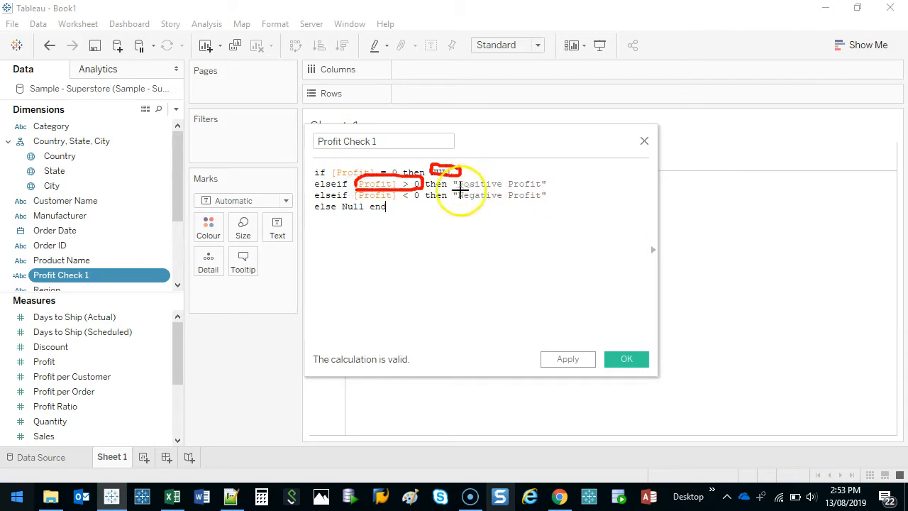
drag(458, 188, 537, 189)
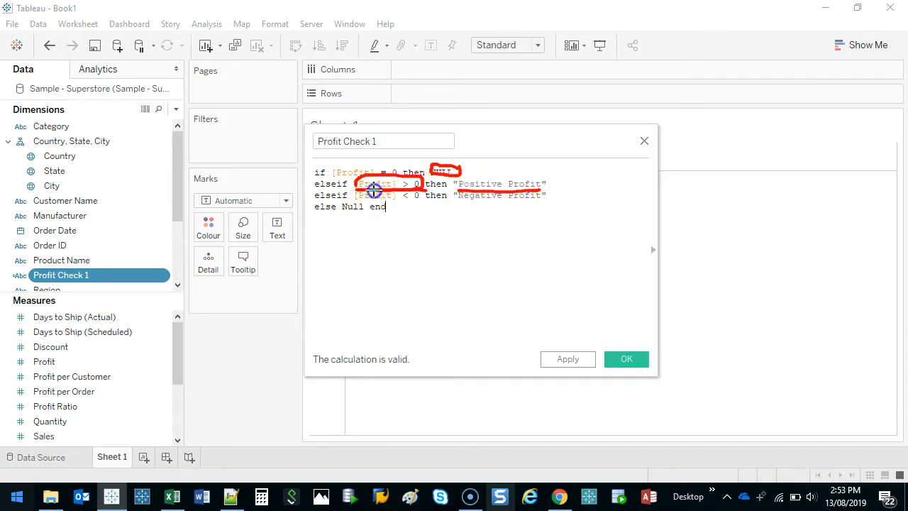
mouse_move(353, 196)
mouse_down()
mouse_move(426, 193)
mouse_move(355, 190)
mouse_up()
drag(454, 202, 548, 206)
key(Escape)
Paste repeated copies of the elseif [Profit] < 0 then "Negative Profit" line above the closing else line
click(548, 195)
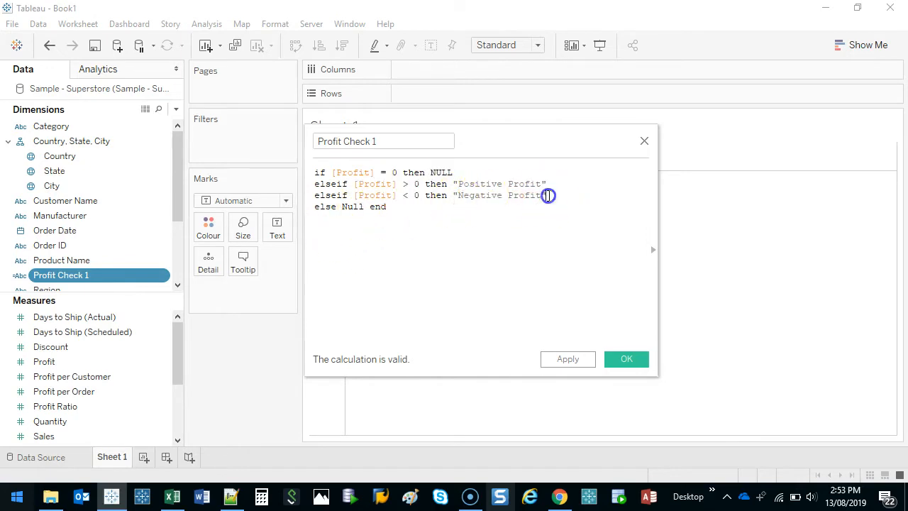
key(Return)
key(Return)
key(Up)
key(shift+Up)
key(ctrl+c)
key(ctrl+v)
key(ctrl+v)
key(ctrl+v)
key(ctrl+v)
key(ctrl+v)
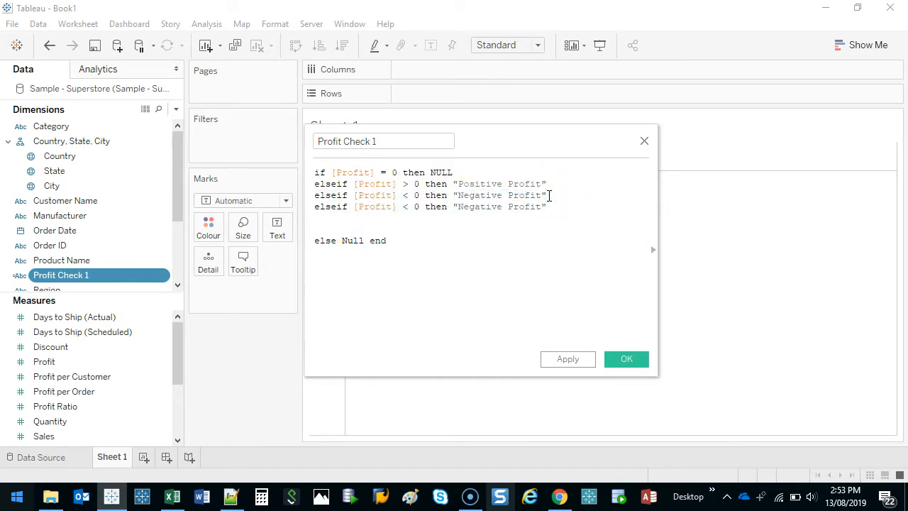
key(ctrl+v)
key(ctrl+v)
key(ctrl+v)
key(ctrl+v)
key(ctrl+v)
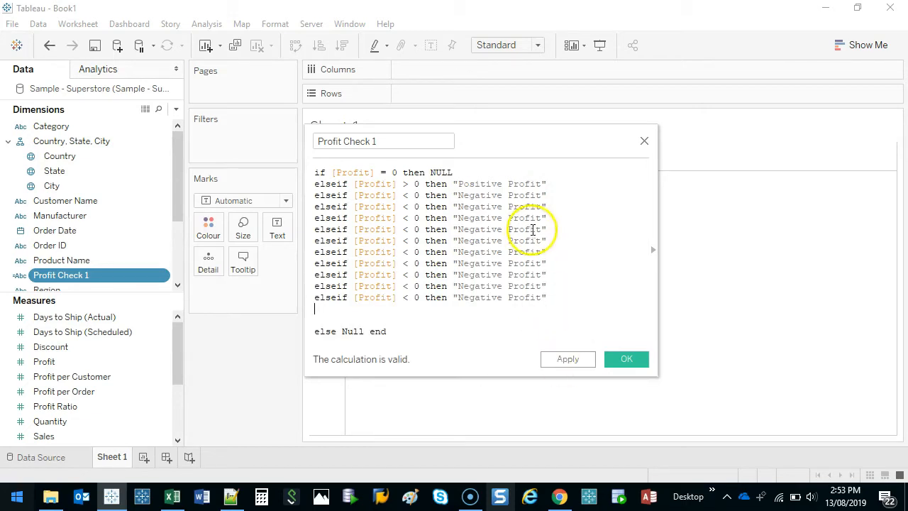
Delete the duplicated "Negative Profit" lines and blank lines above else Null end, and save the calculated field
drag(548, 240, 452, 240)
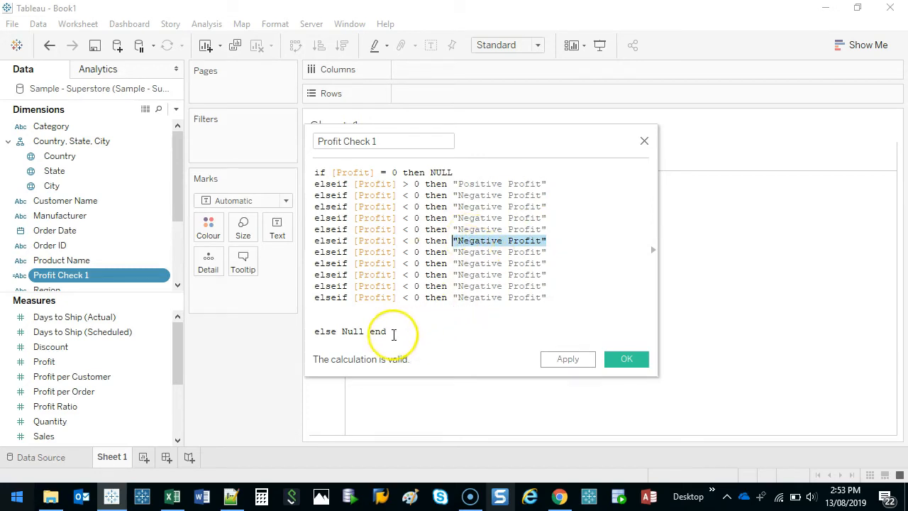
double_click(351, 332)
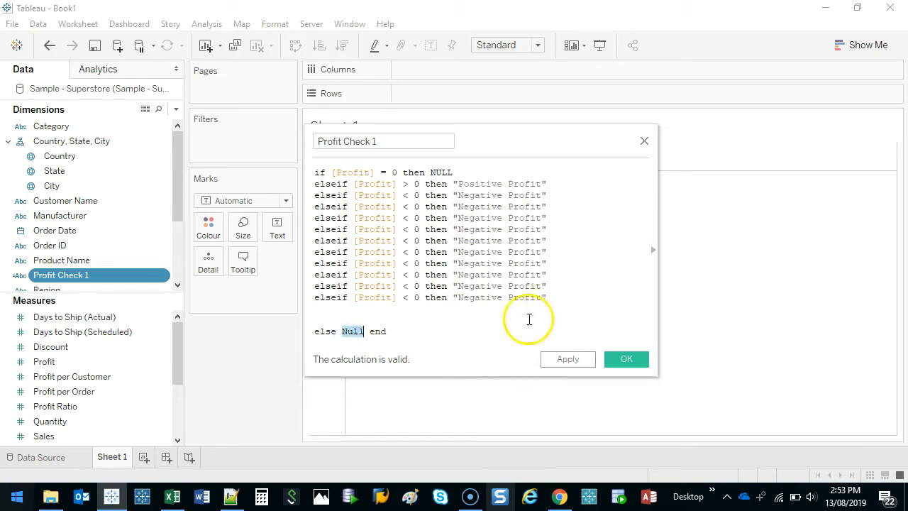
drag(419, 320, 589, 194)
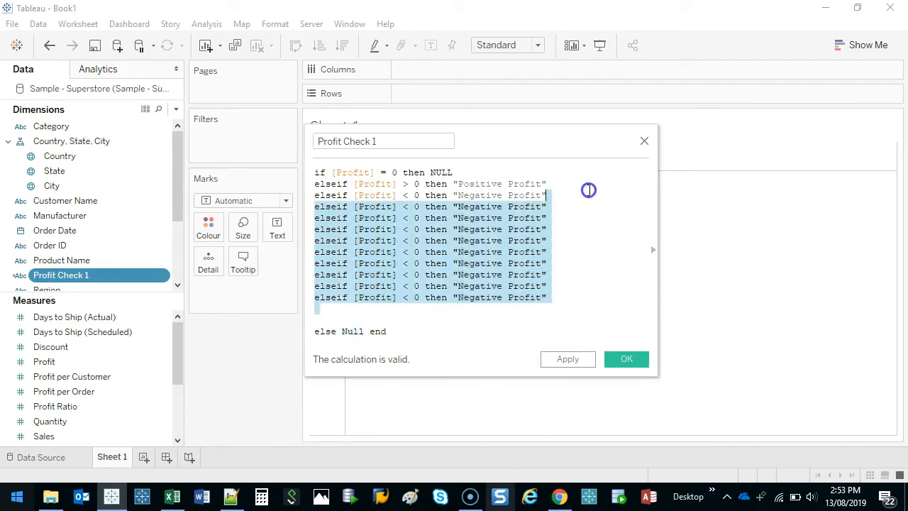
key(BackSpace)
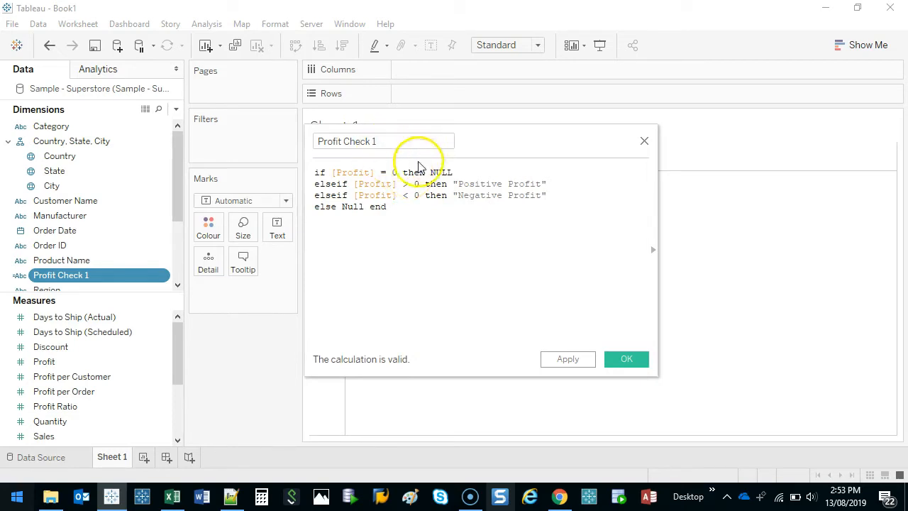
click(627, 358)
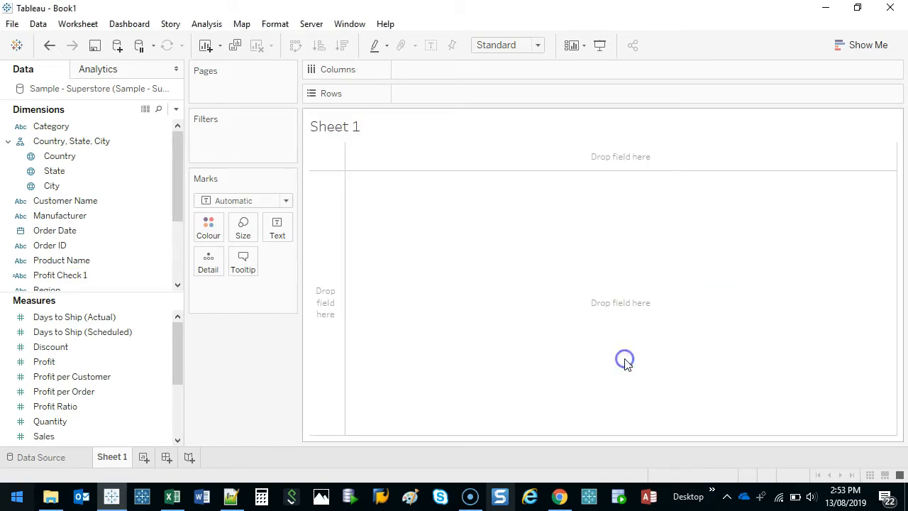
View the data source's underlying rows and cycle the sorting of the Profit Check 1 column
click(145, 110)
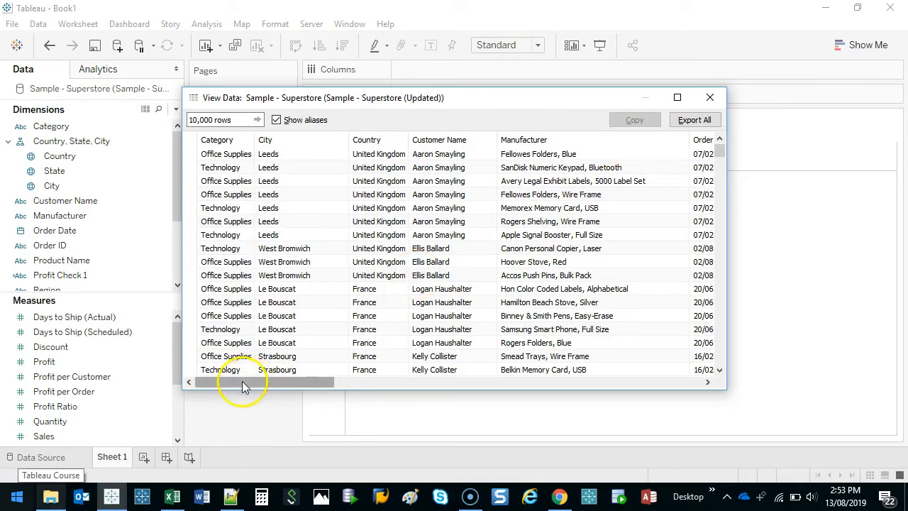
drag(239, 382, 352, 377)
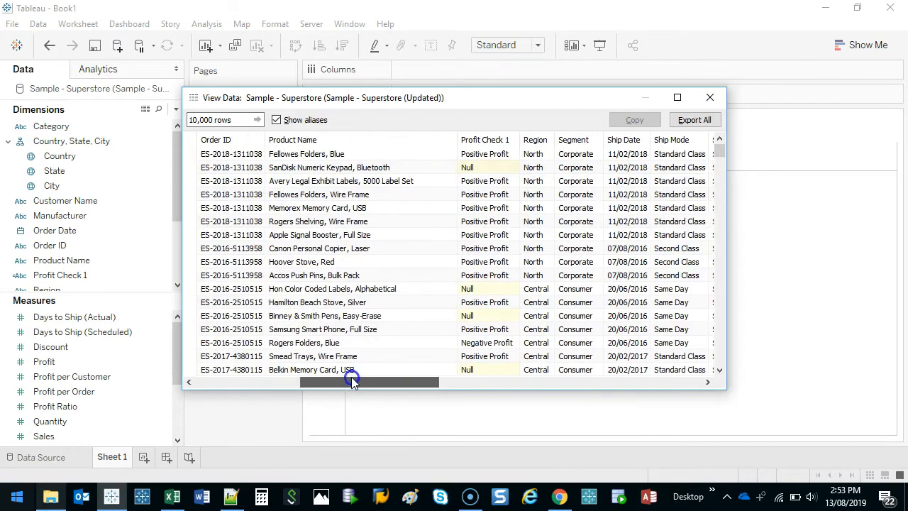
click(485, 146)
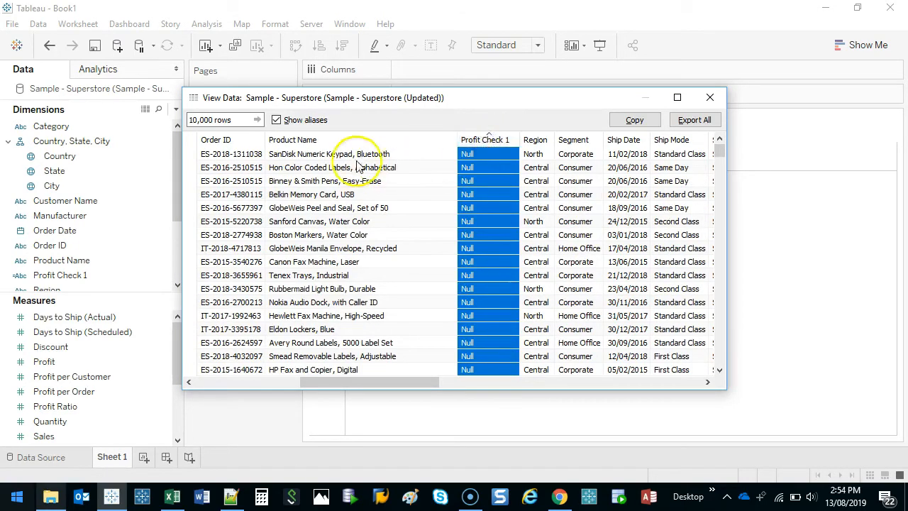
click(489, 139)
click(497, 140)
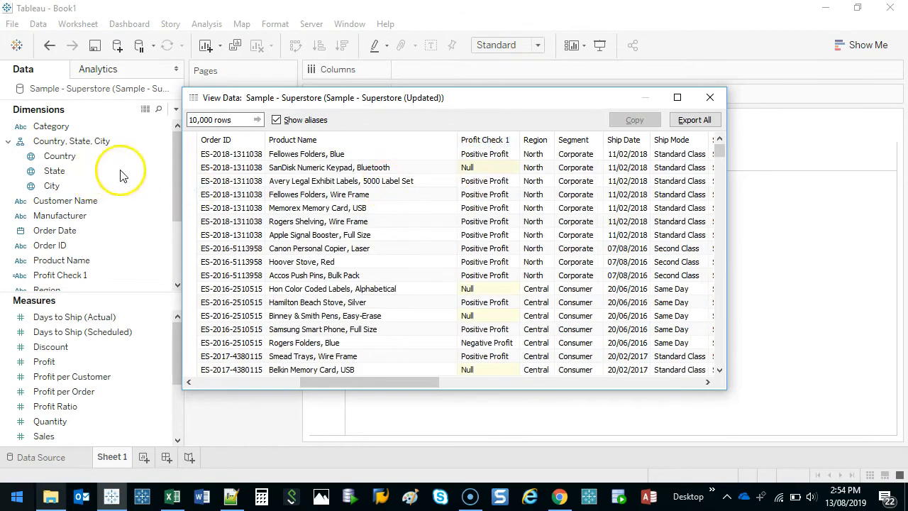
Compare the Profit Check 1 labels with the Profit values for sample rows, and close the data view
click(190, 154)
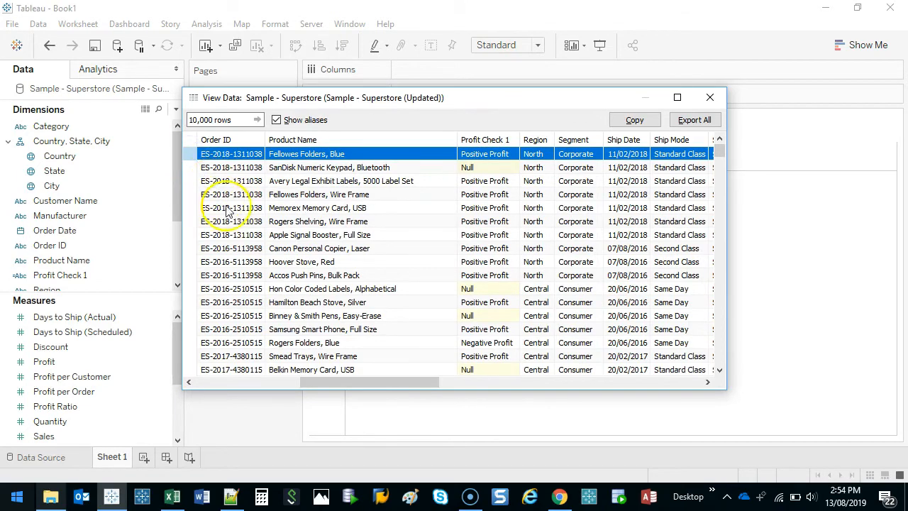
click(492, 330)
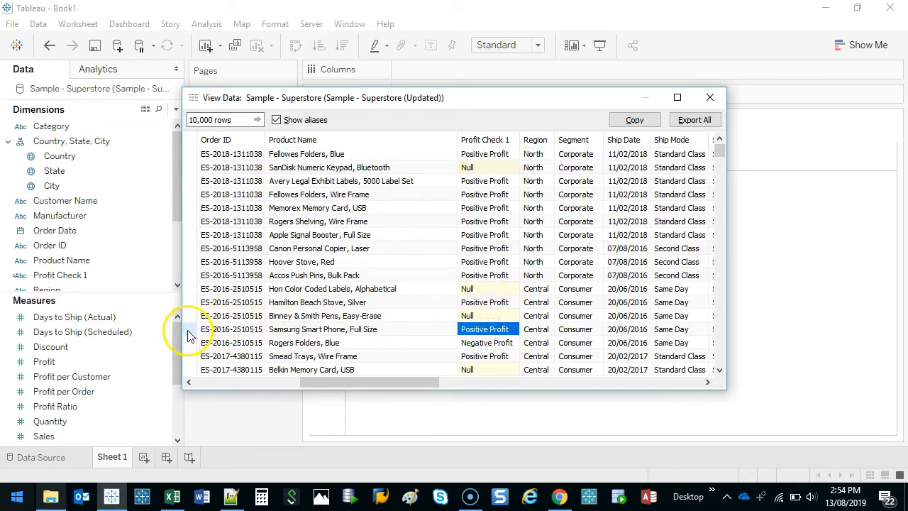
drag(186, 330, 187, 358)
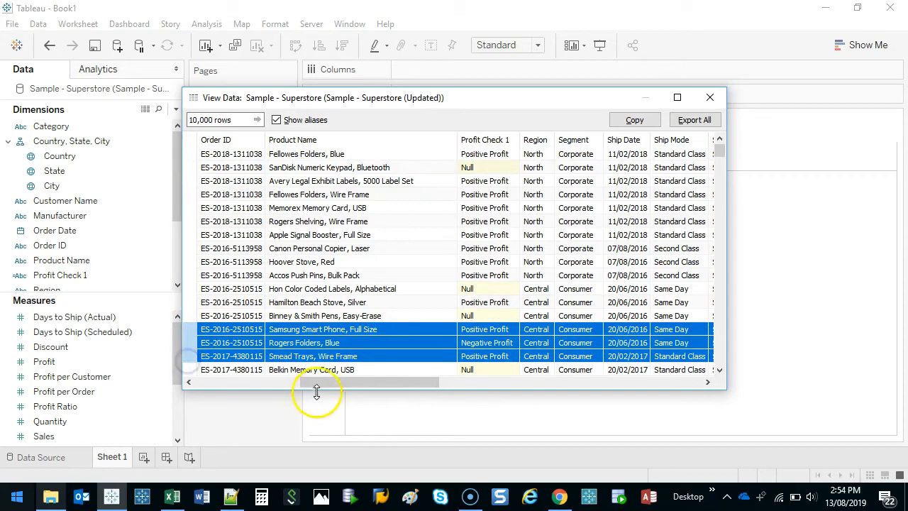
drag(319, 386, 510, 384)
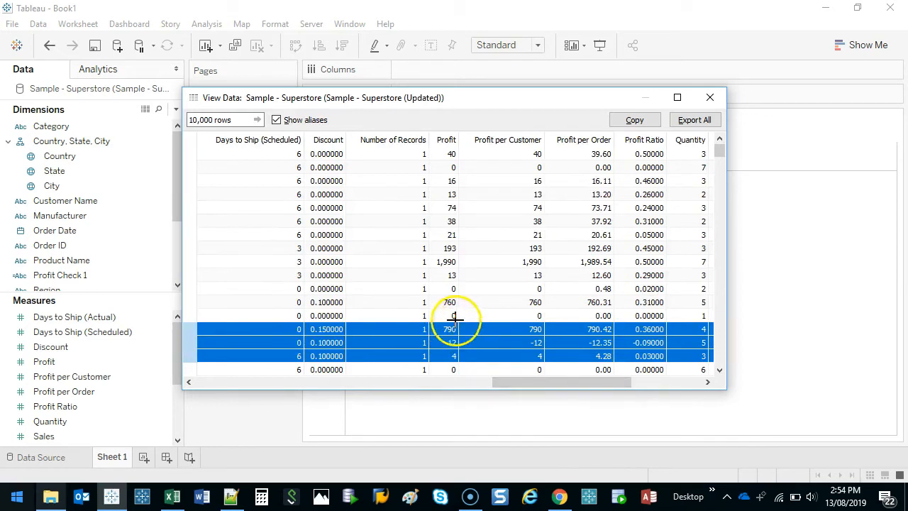
drag(455, 320, 436, 328)
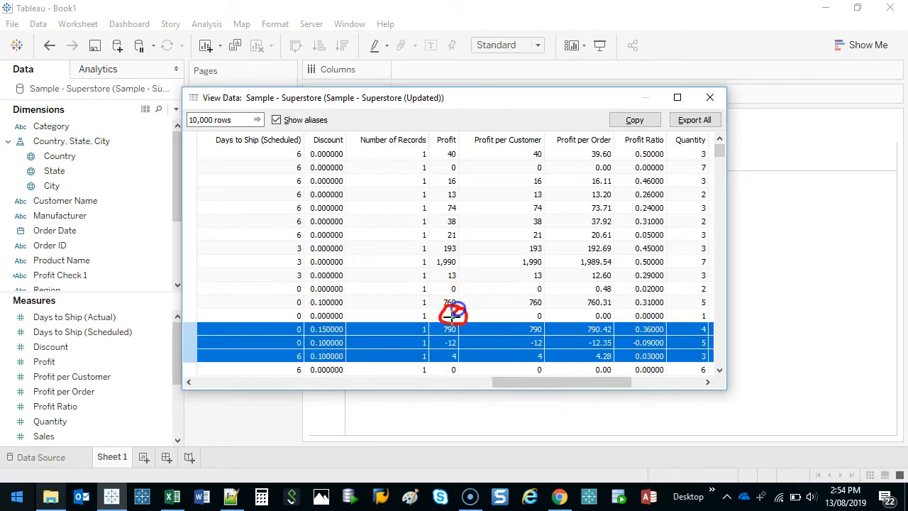
drag(544, 383, 360, 395)
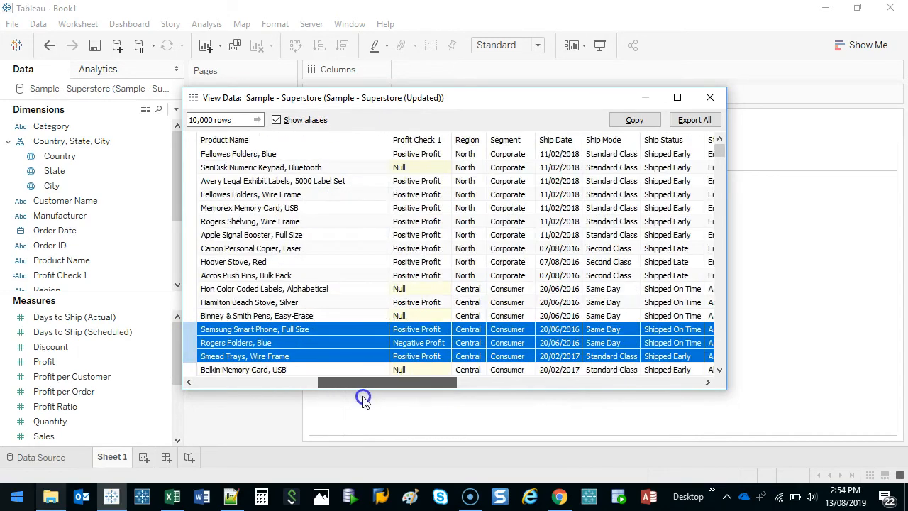
drag(397, 304, 405, 311)
mouse_move(420, 357)
mouse_down()
mouse_move(377, 365)
mouse_move(408, 357)
mouse_up()
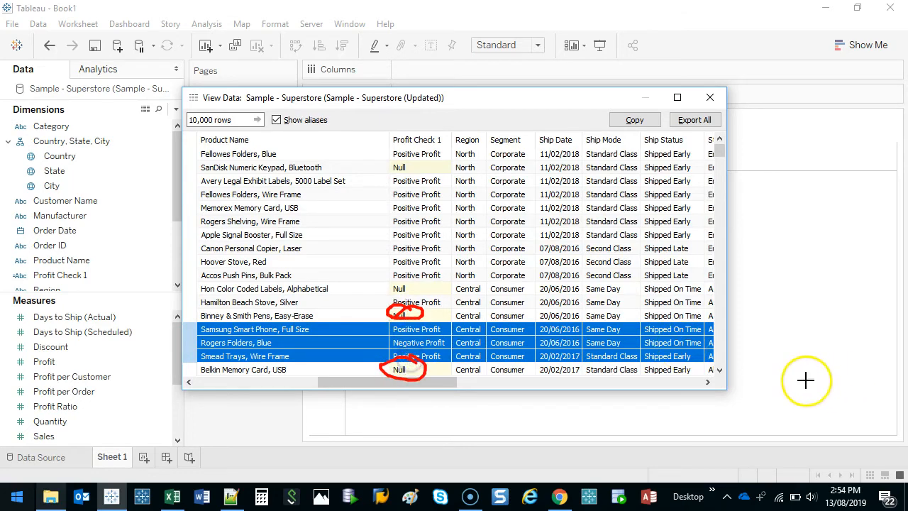
key(Escape)
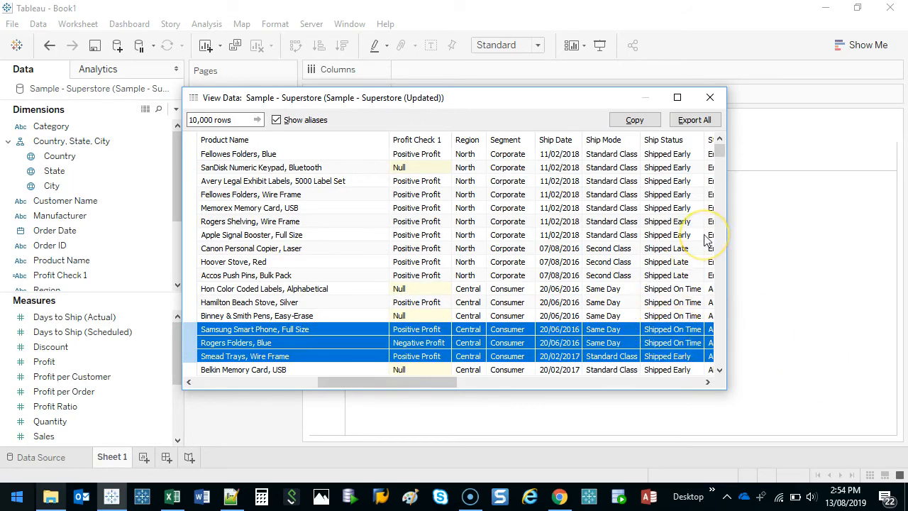
click(709, 98)
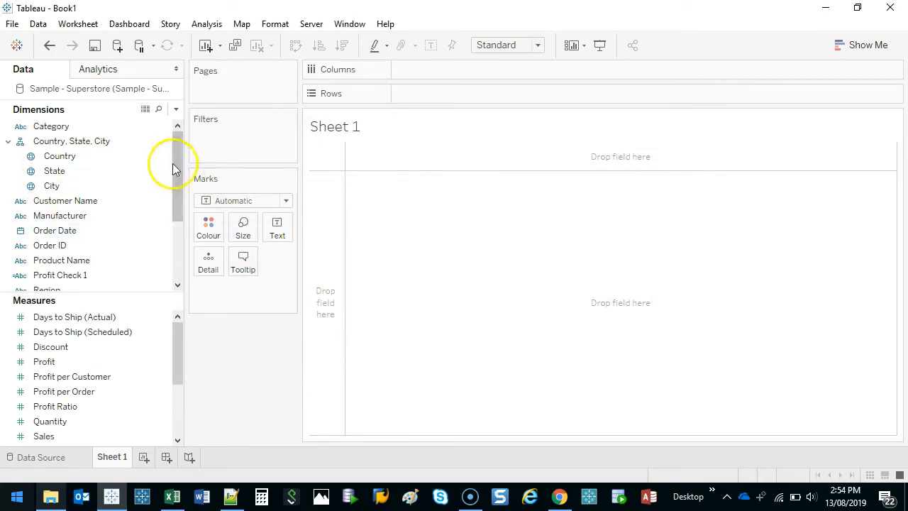
Create a new calculated field based on the Profit Check 1 dimension
drag(176, 158, 177, 179)
click(84, 247)
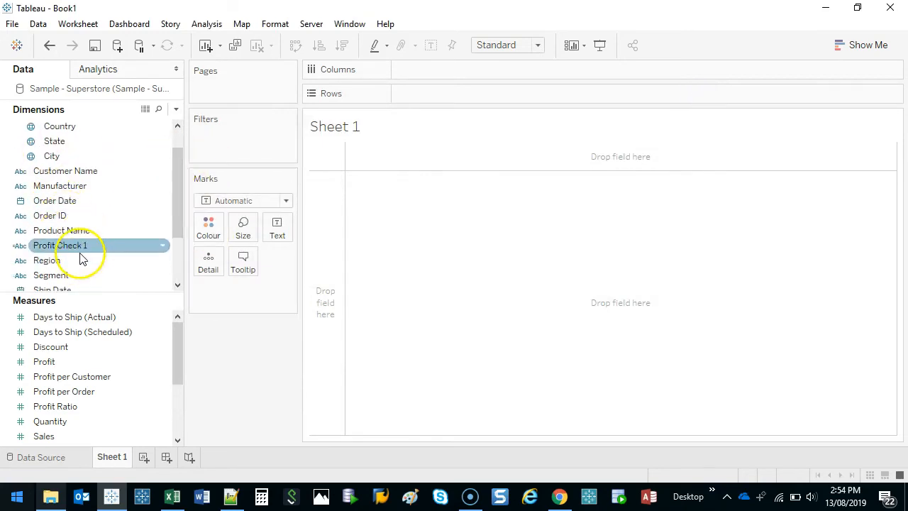
mouse_move(10, 240)
mouse_down()
mouse_move(118, 242)
mouse_move(81, 258)
mouse_move(6, 241)
mouse_up()
key(Escape)
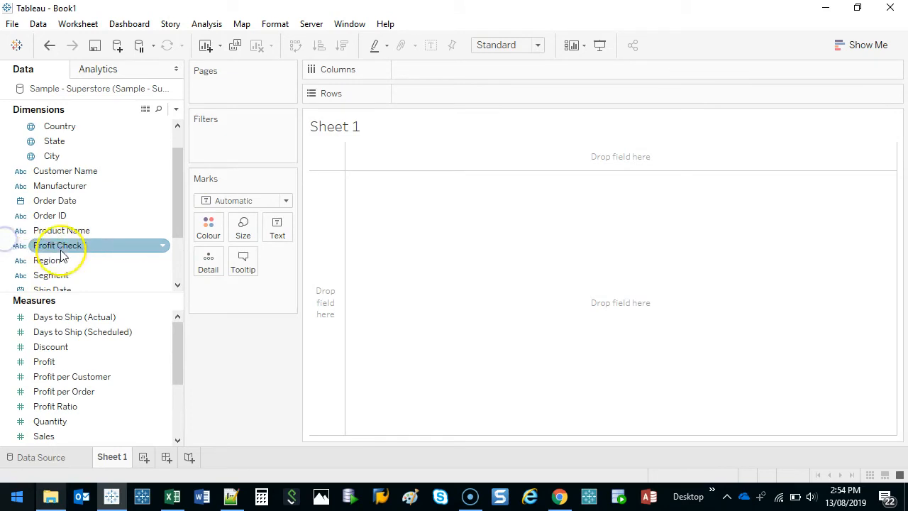
right_click(69, 250)
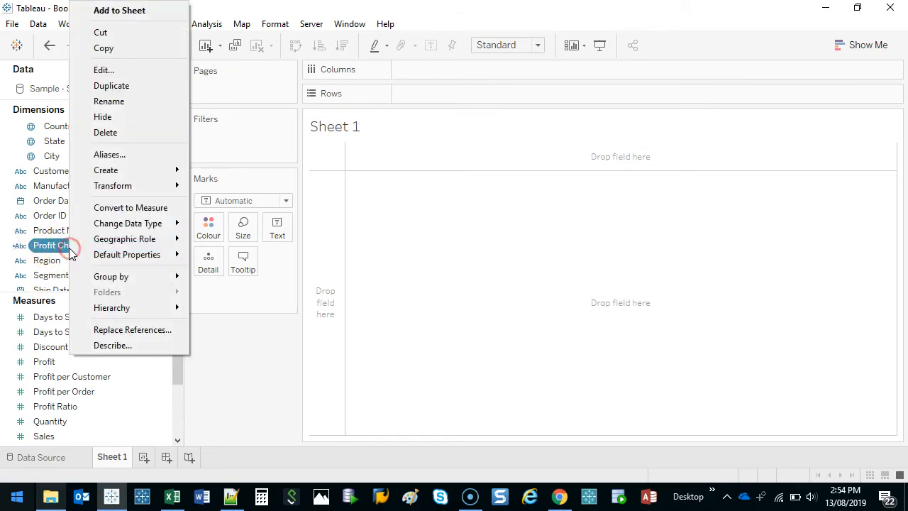
mouse_move(135, 170)
click(224, 172)
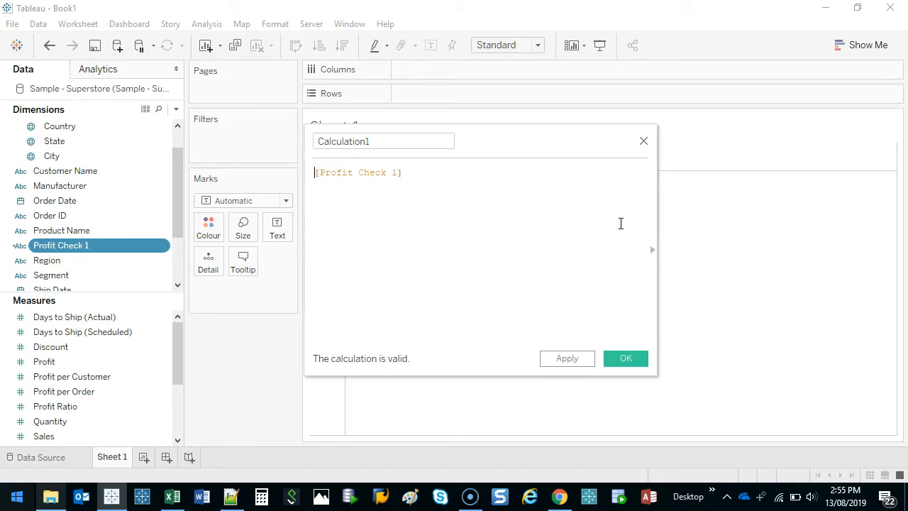
Turn the [Profit Check 1] reference in the formula into the null-test condition if isnull([Profit Check 1])
text(if)
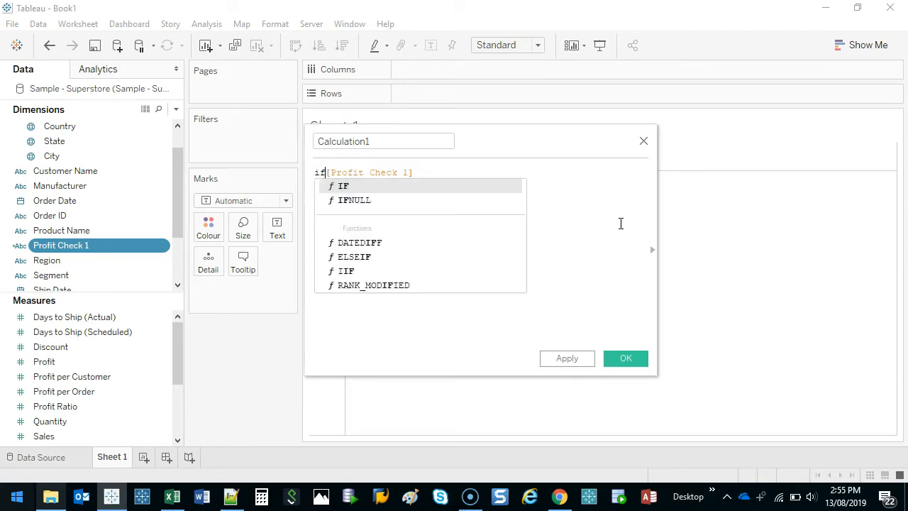
key(shift+Right)
key(shift+Right)
key(shift+Right)
key(shift+Right)
key(shift+Right)
key(shift+Right)
key(shift+Right)
key(shift+Right)
key(shift+Right)
key(shift+Right)
key(shift+Right)
key(shift+Right)
key(shift+Right)
key(shift+Right)
key(shift+Right)
key(shift+Right)
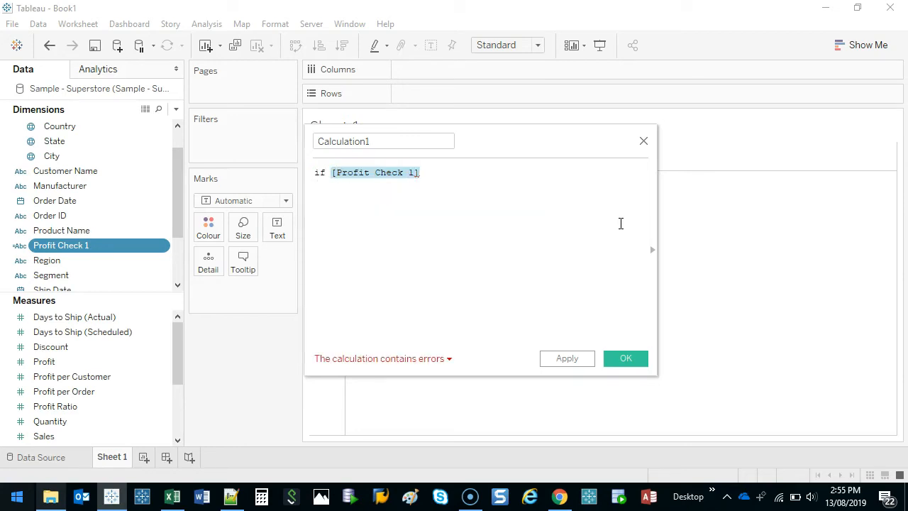
key(Left)
text(isnull()
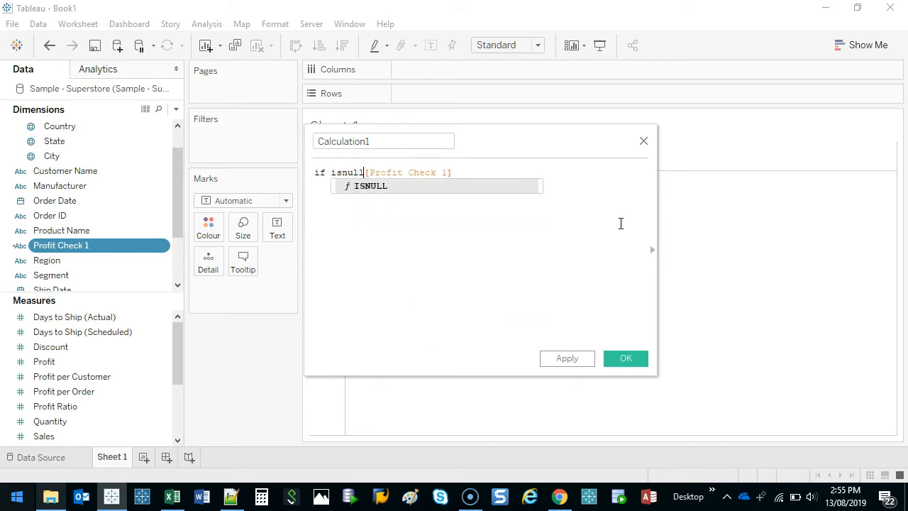
key(Right)
key(Right)
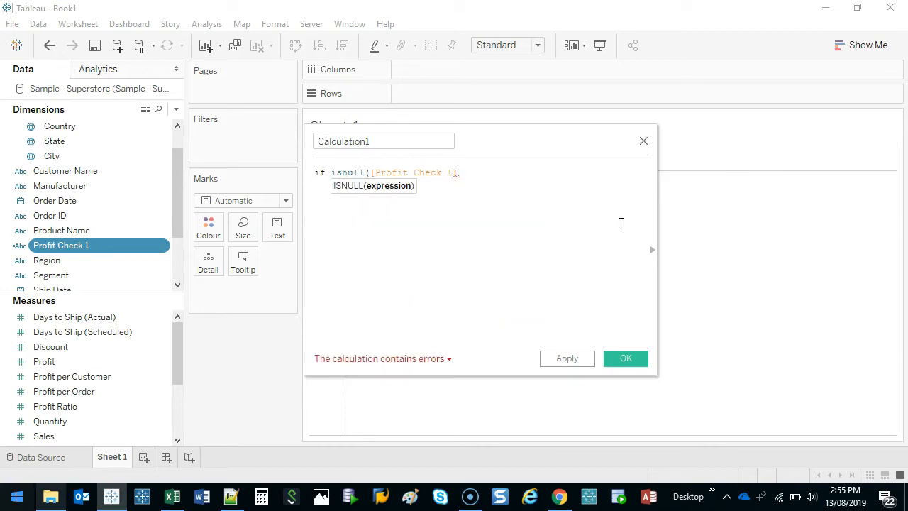
text())
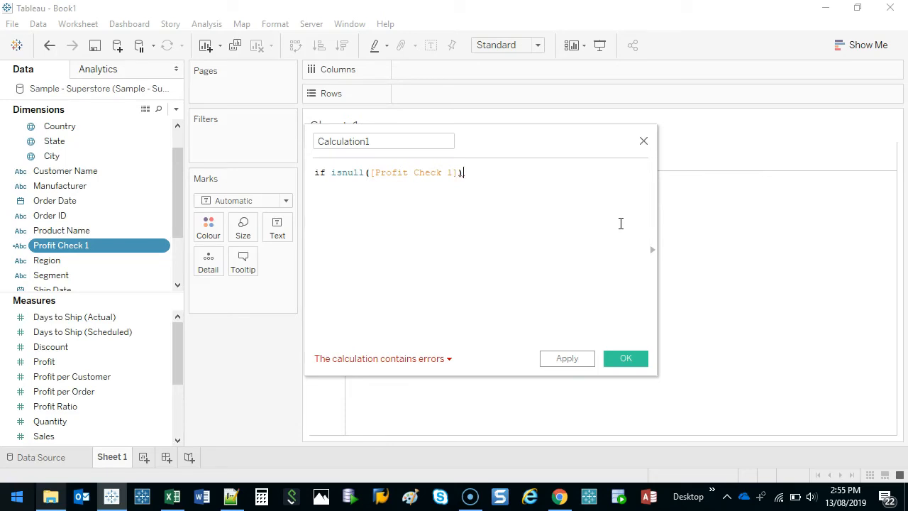
Complete the formula after the isnull condition with then "No Change" else "Change" end
text( the)
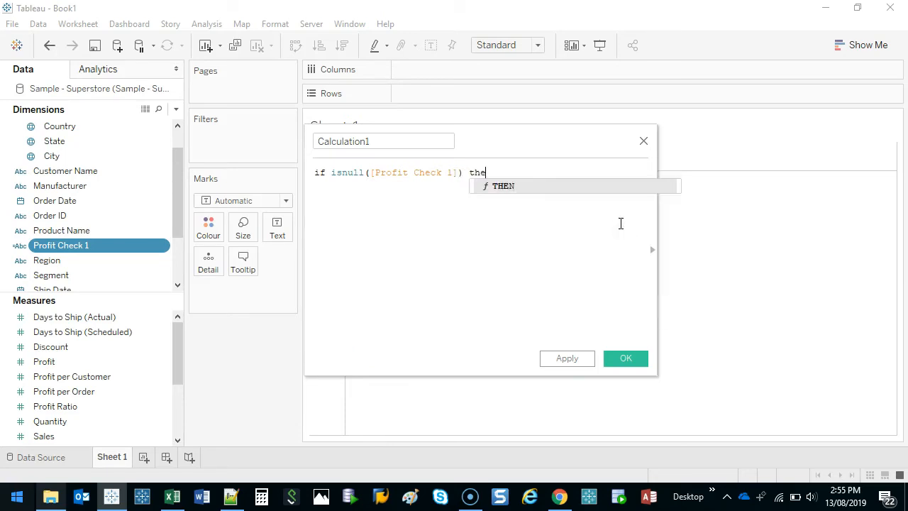
text(n ")
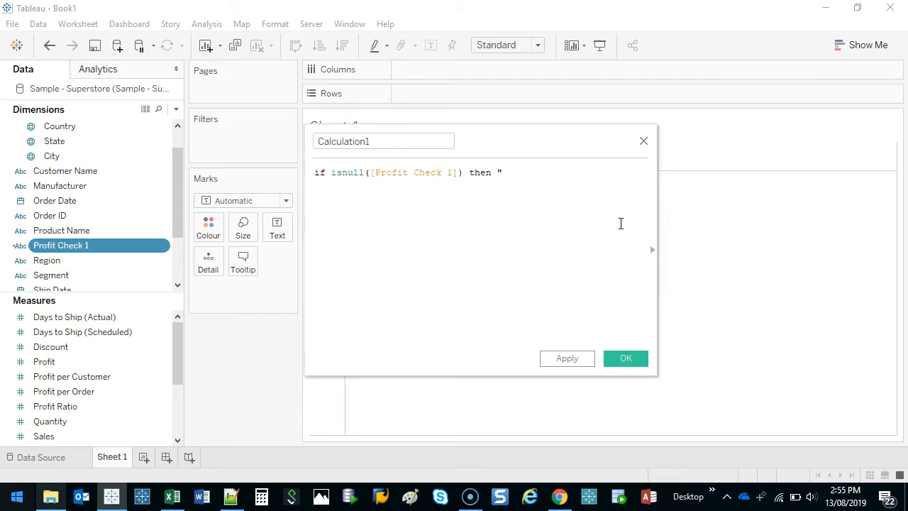
text(No Change")
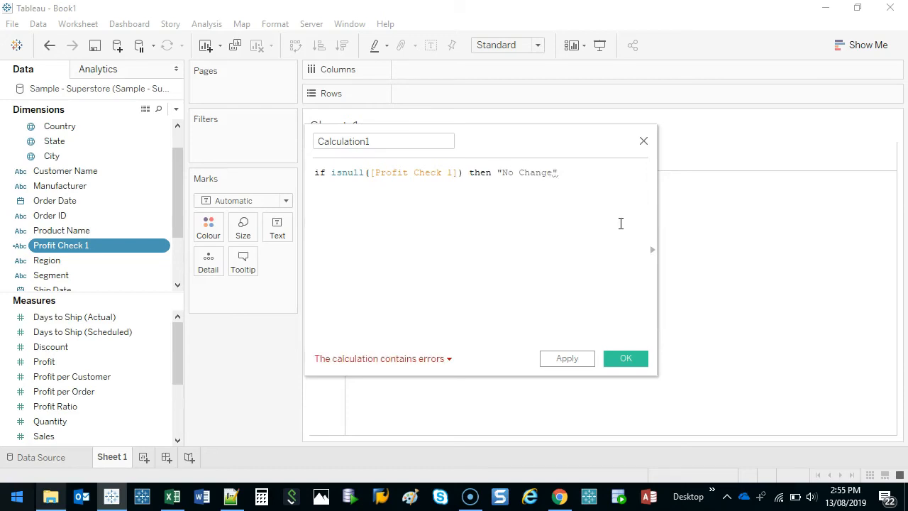
key(Return)
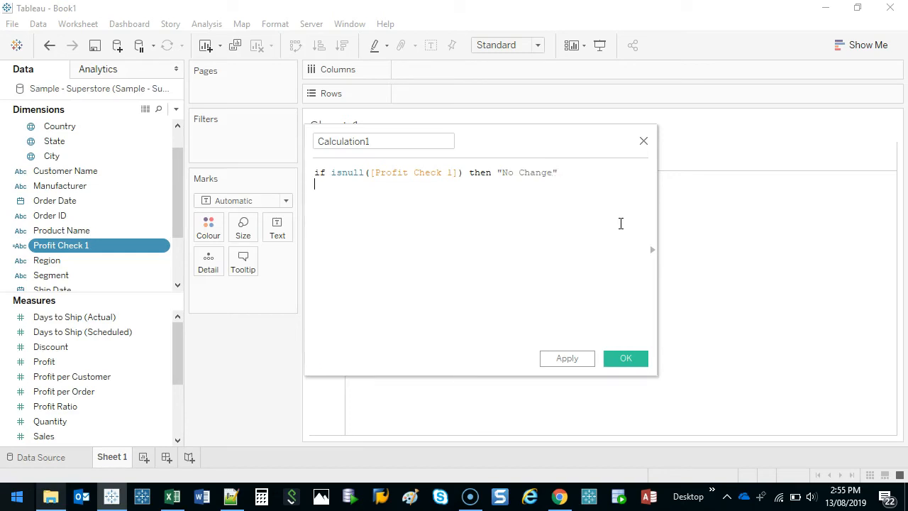
text(els)
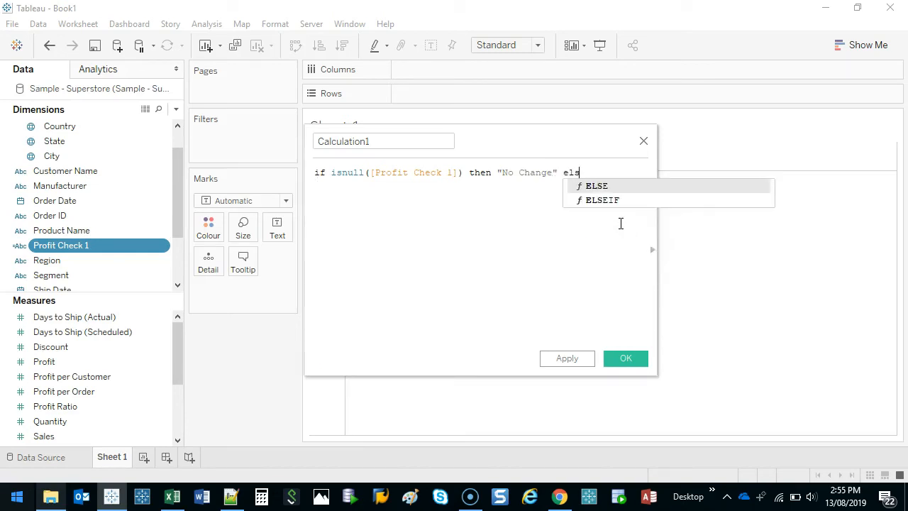
text(e "Chang)
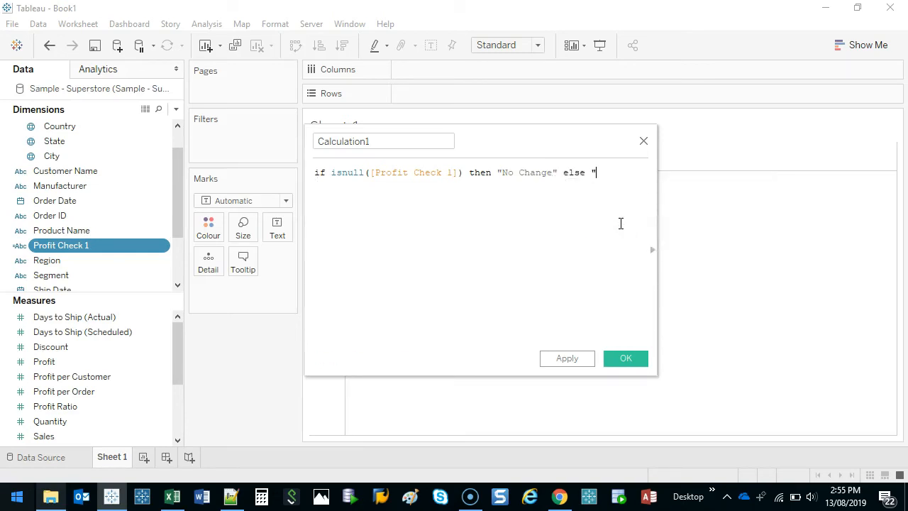
text(e")
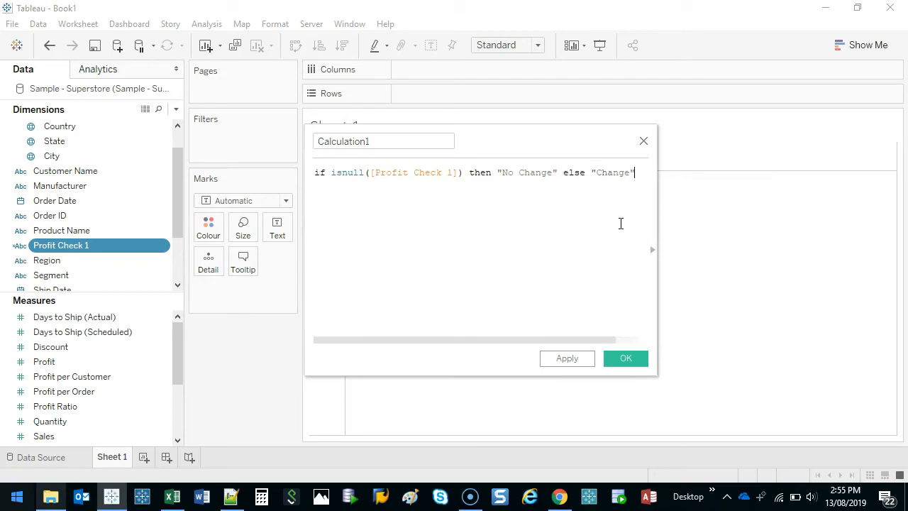
text( end)
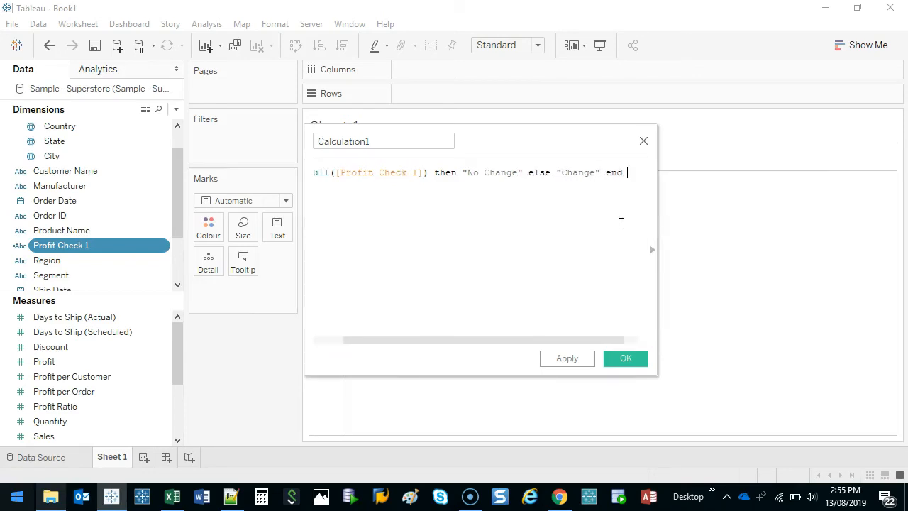
Name the calculated field Profit Change and save it
click(391, 141)
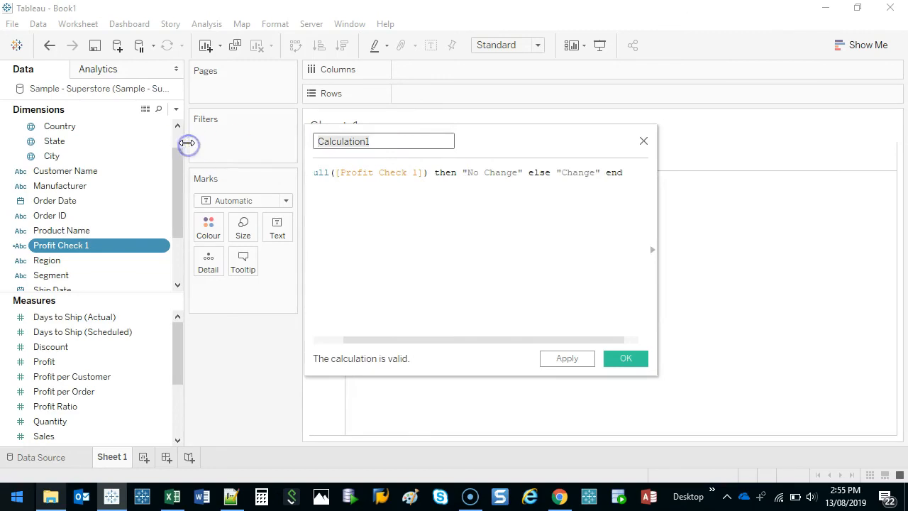
text(Profit Change)
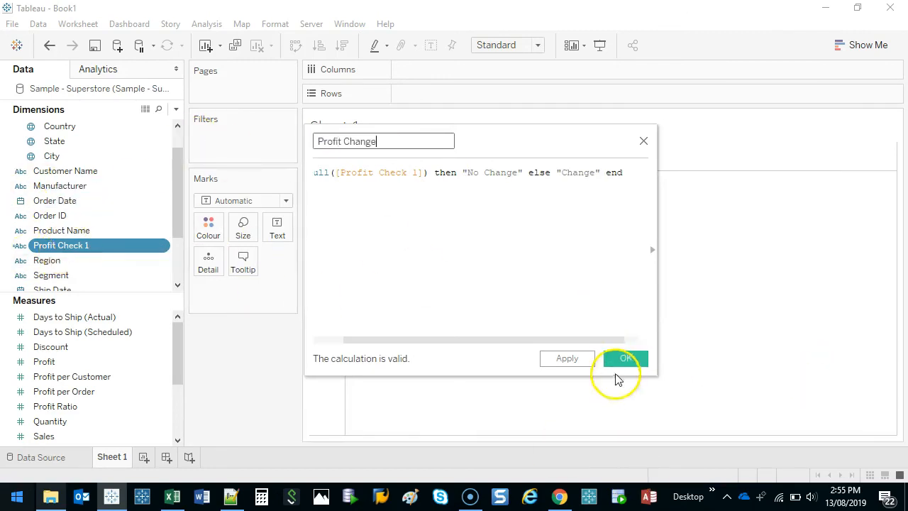
click(637, 358)
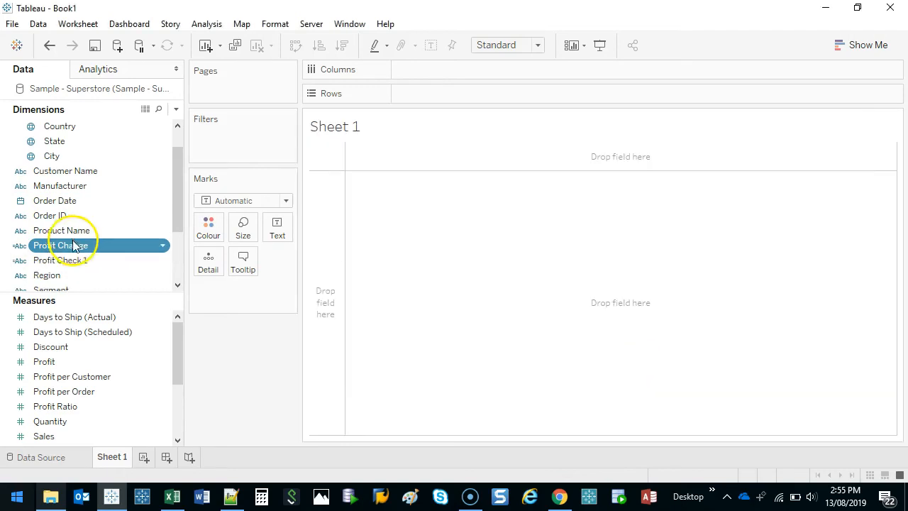
View the data source's underlying rows and compare the Profit Change labels with the Profit Check 1 values
click(145, 110)
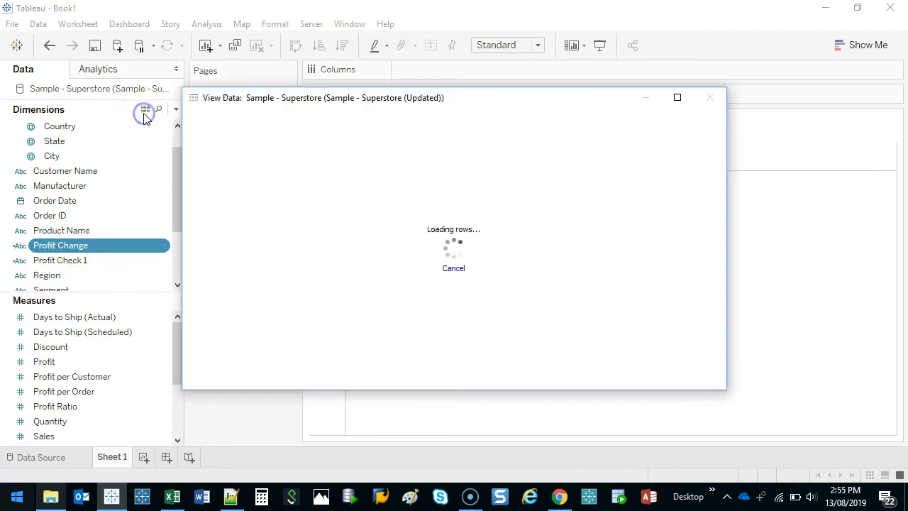
drag(277, 384, 394, 383)
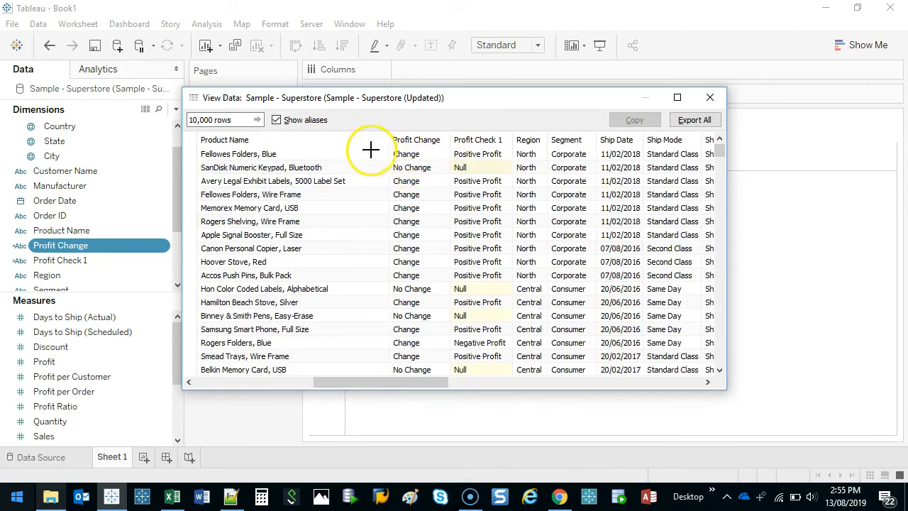
mouse_move(385, 147)
mouse_down()
mouse_move(511, 154)
mouse_move(374, 154)
mouse_up()
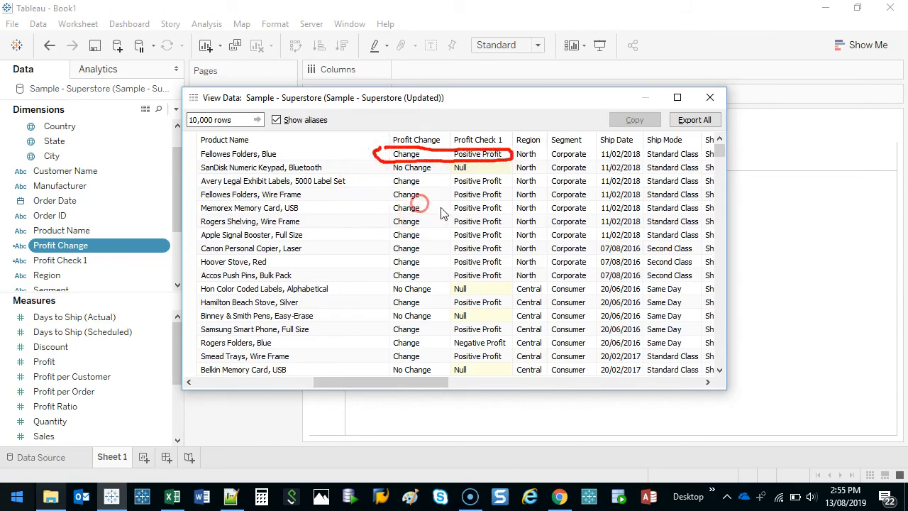
mouse_move(385, 159)
mouse_down()
mouse_move(525, 160)
mouse_move(417, 174)
mouse_move(381, 163)
mouse_up()
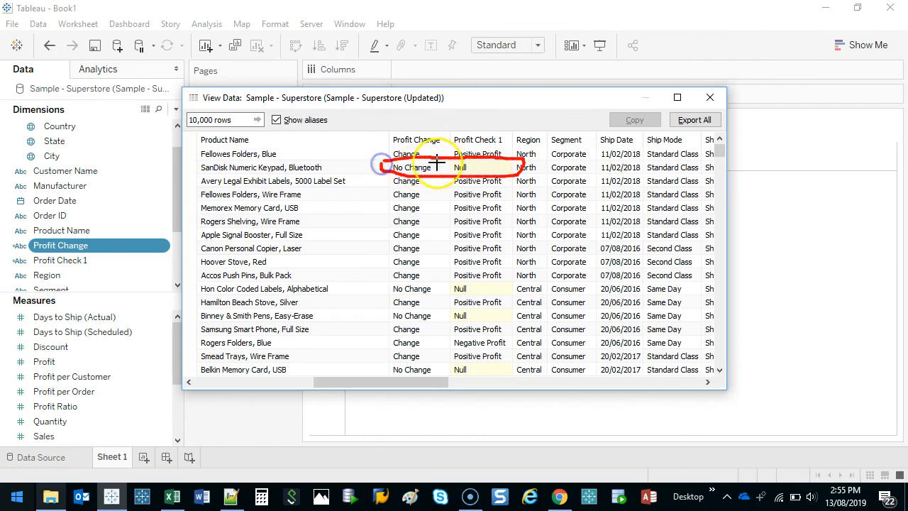
drag(482, 282, 393, 297)
mouse_move(470, 313)
mouse_down()
mouse_move(484, 321)
mouse_move(469, 311)
mouse_up()
drag(430, 322, 400, 325)
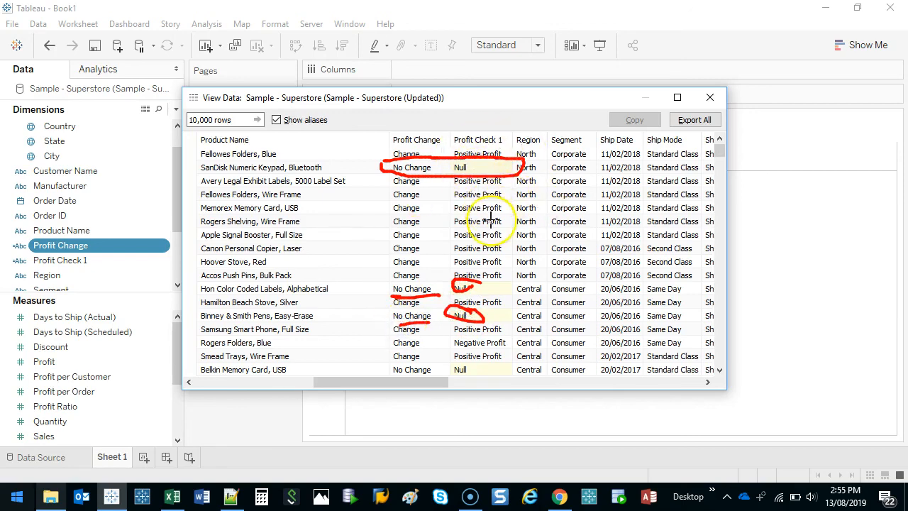
mouse_move(395, 341)
mouse_down()
mouse_move(407, 347)
mouse_move(395, 357)
mouse_up()
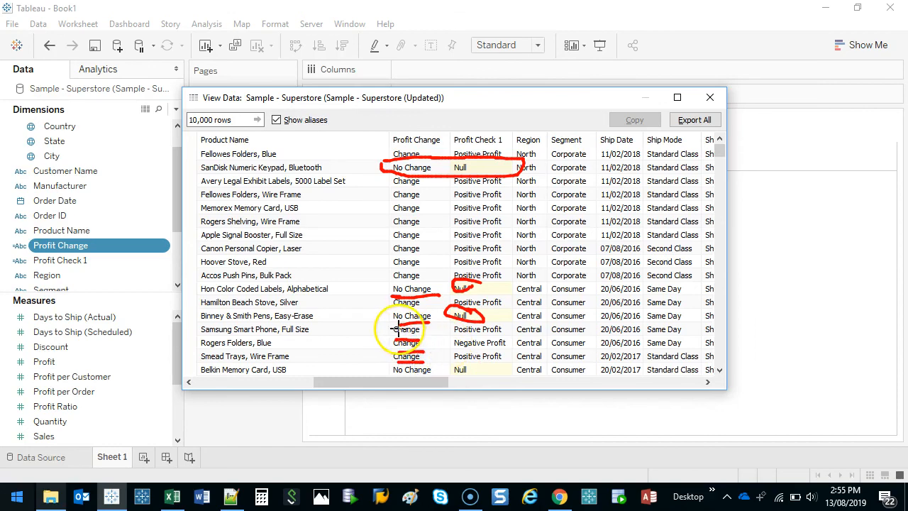